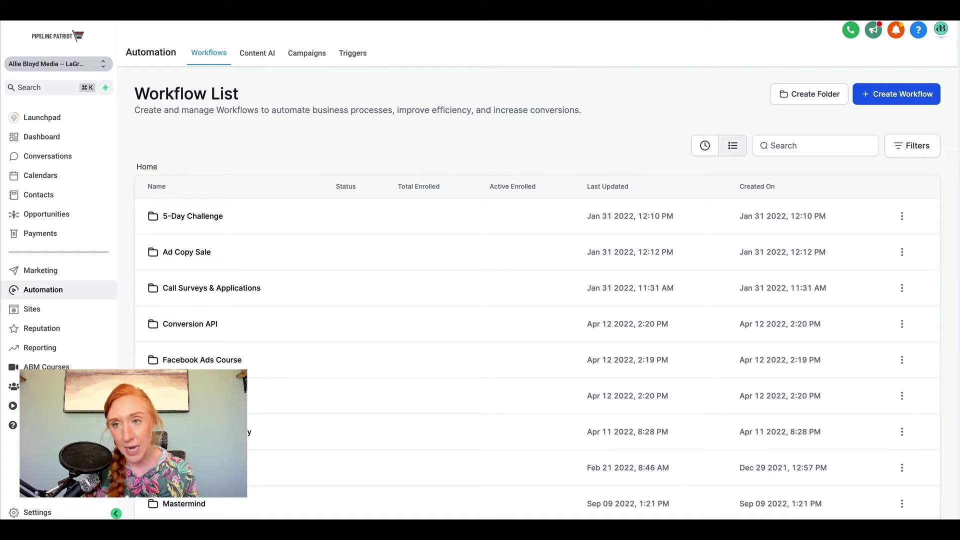
key(ctrl+Tab)
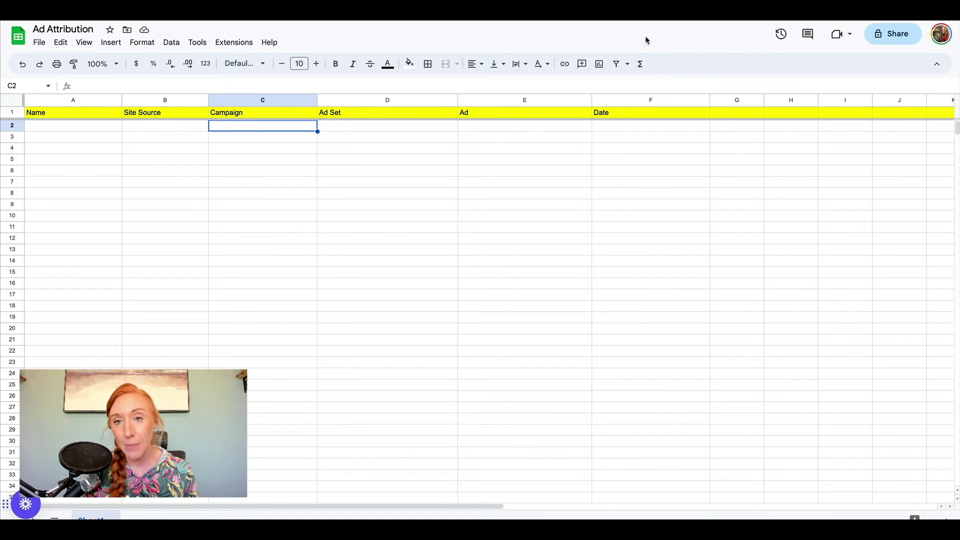
click(531, 209)
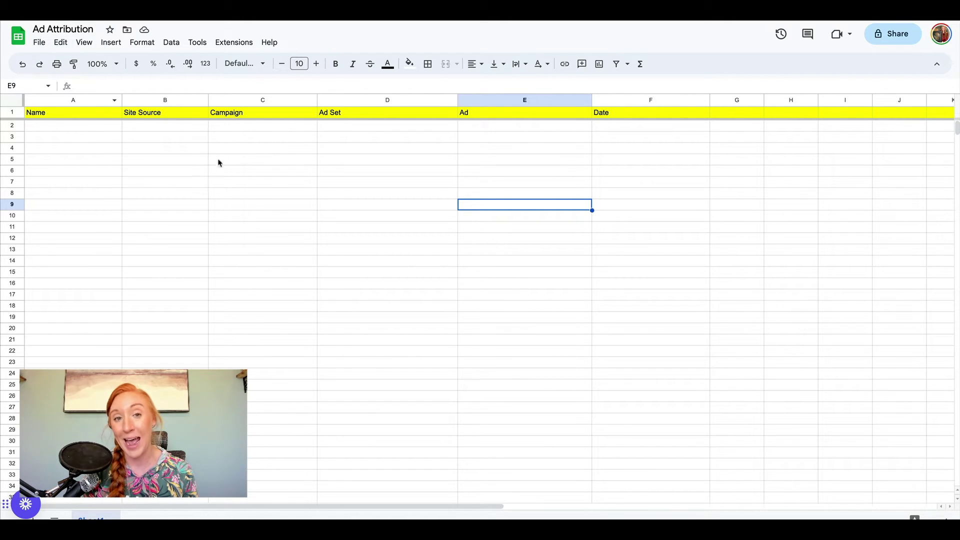
click(82, 117)
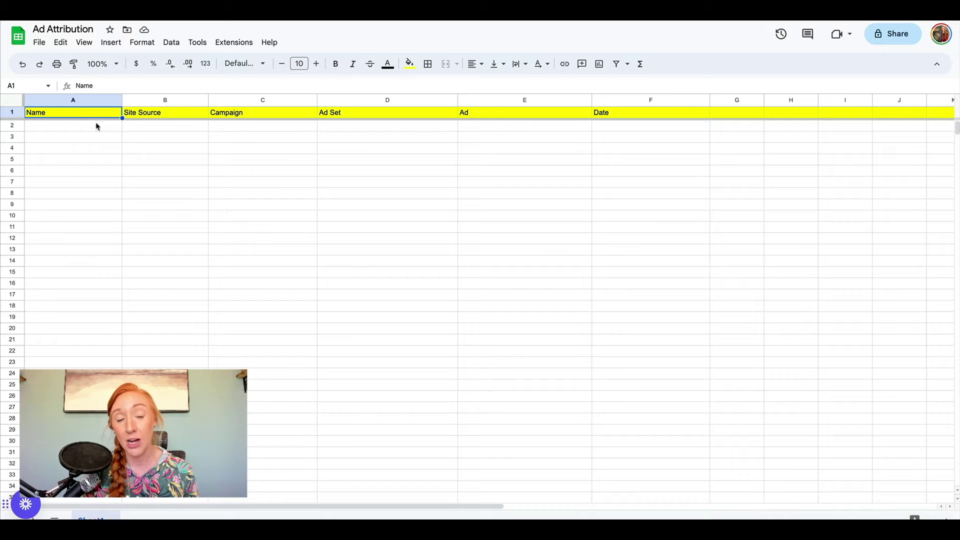
click(161, 115)
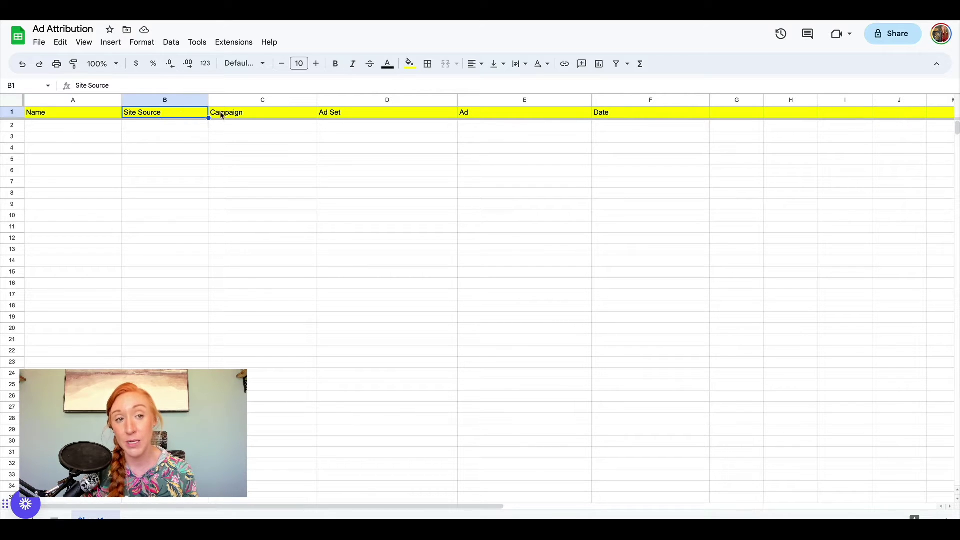
click(235, 115)
click(331, 114)
click(526, 116)
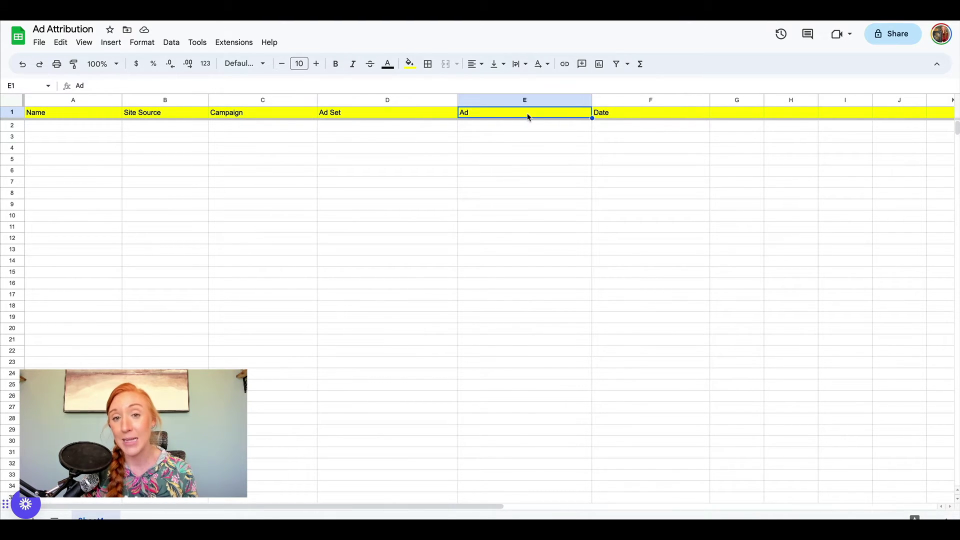
click(625, 115)
click(637, 130)
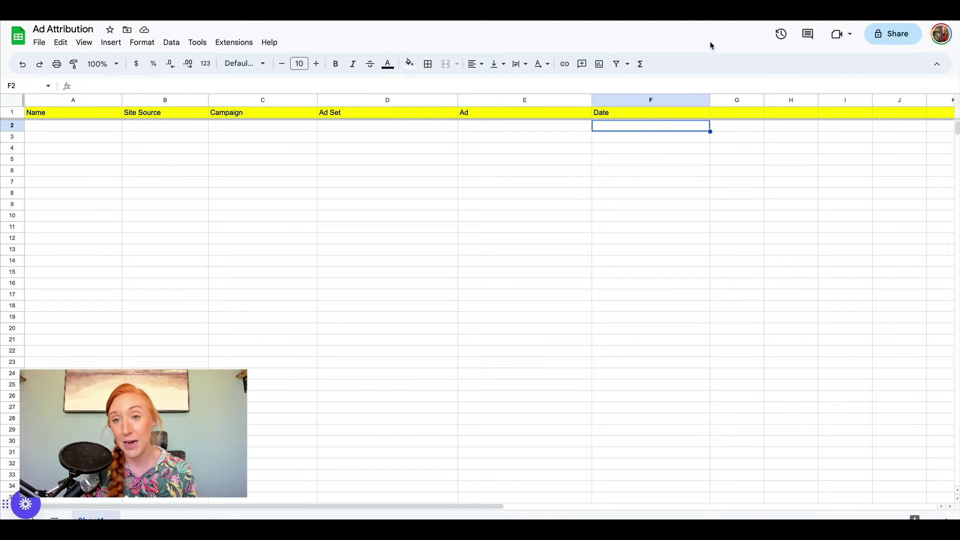
click(662, 189)
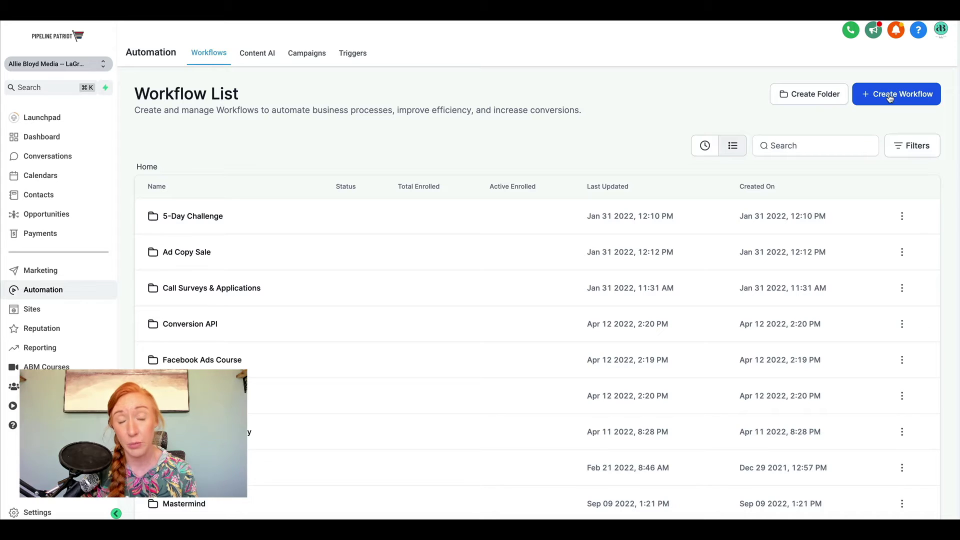
Create a new workflow using the Start from scratch option.
click(890, 99)
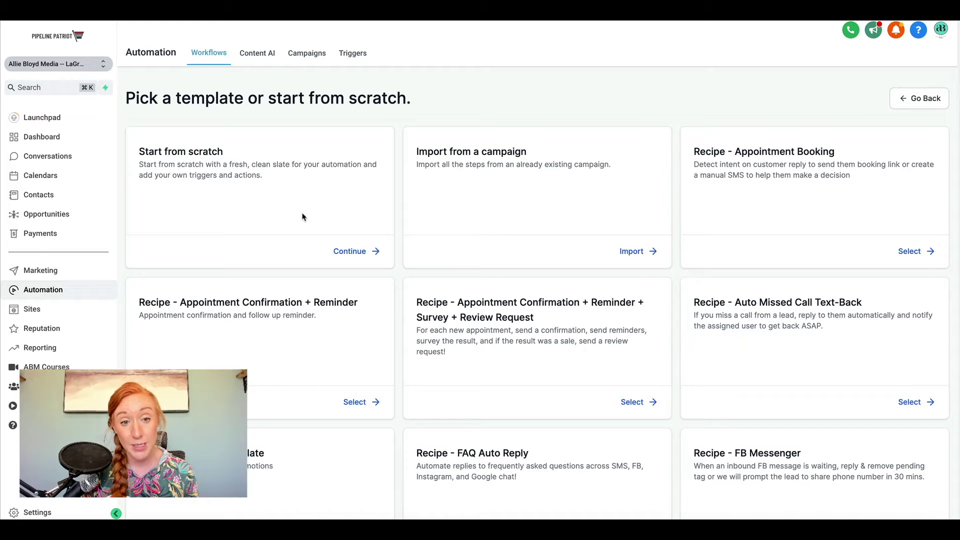
click(345, 251)
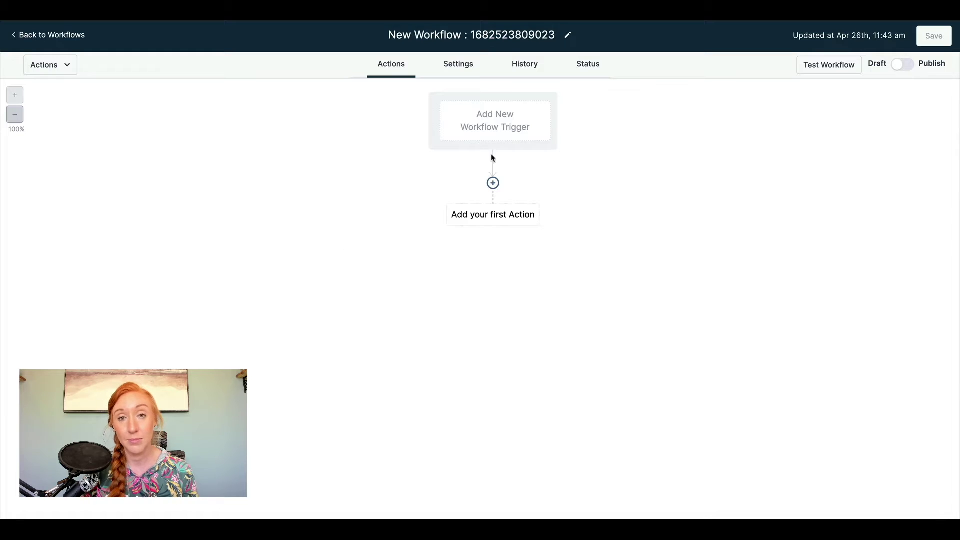
Rename the workflow to 'Ad Attribution - Schedules', save it, and bring up the trigger search.
click(495, 39)
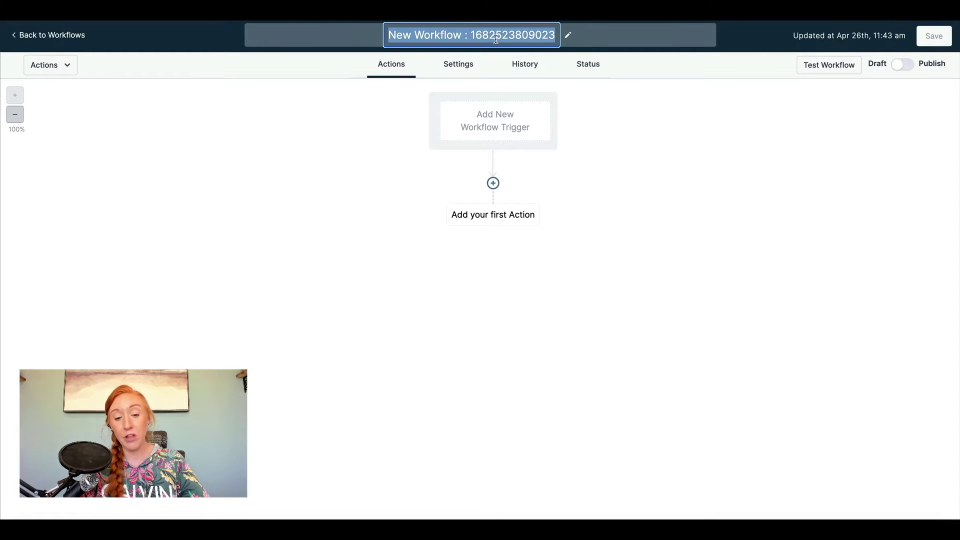
text(Ad A)
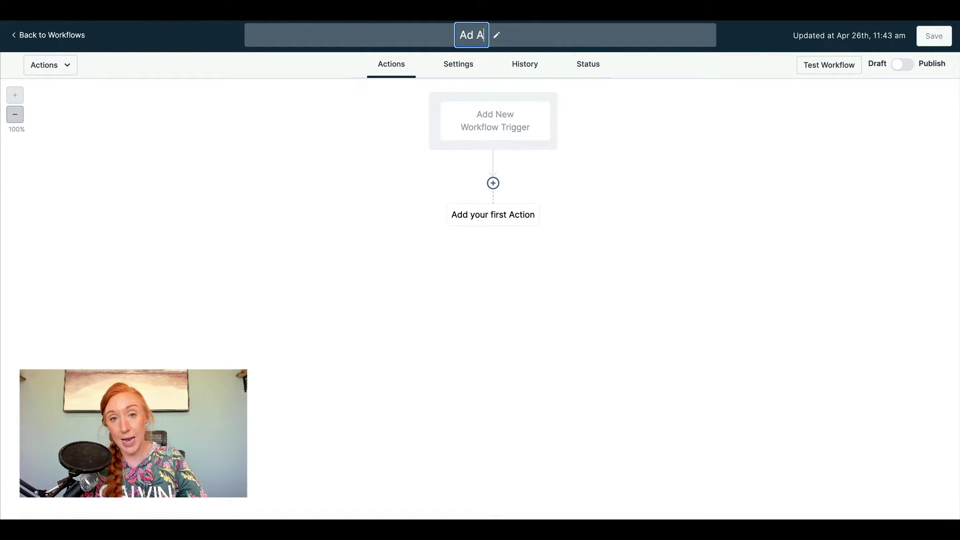
text(ttribution -)
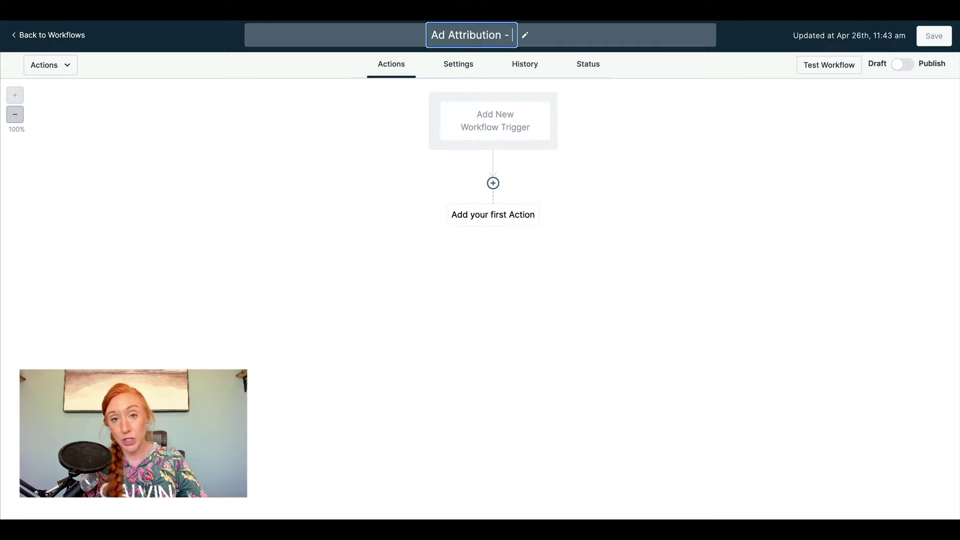
text( Schedules)
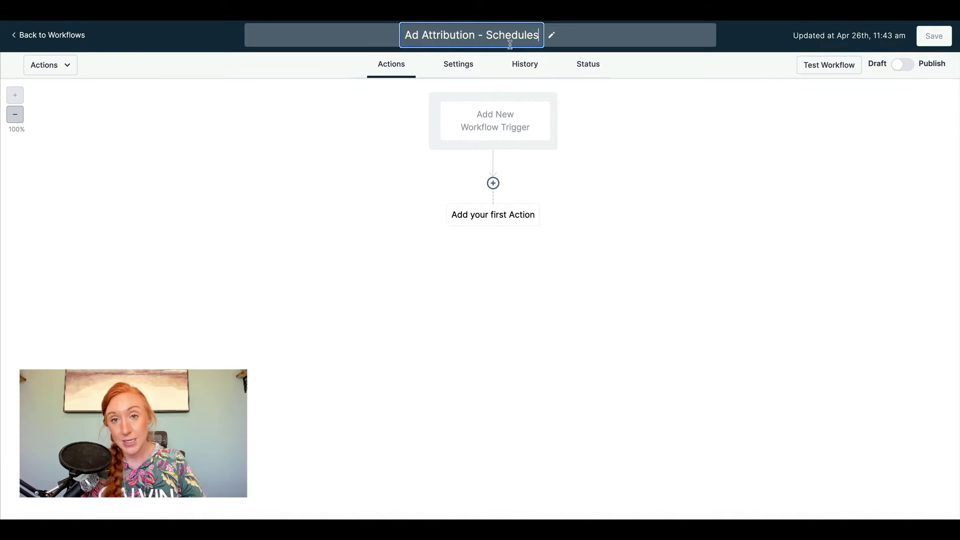
key(Return)
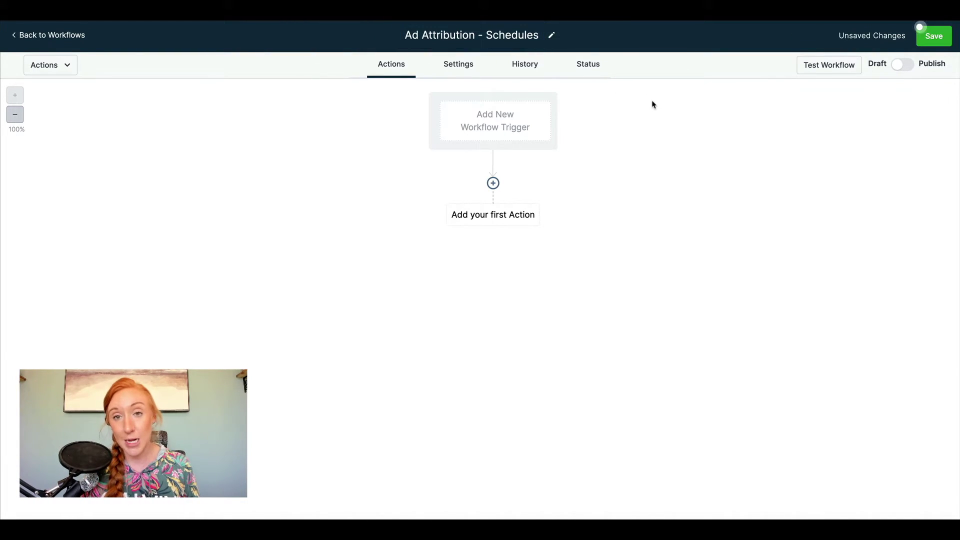
click(931, 44)
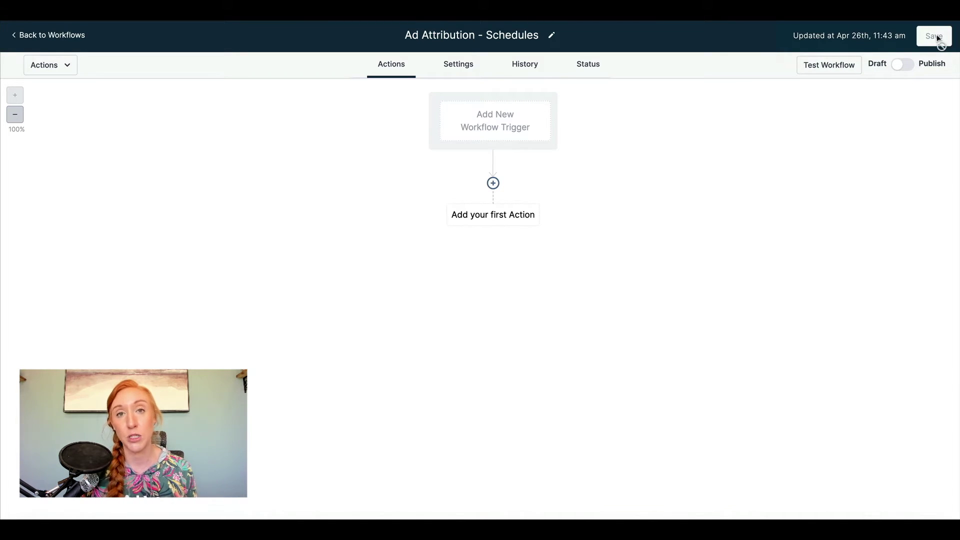
click(537, 125)
click(739, 100)
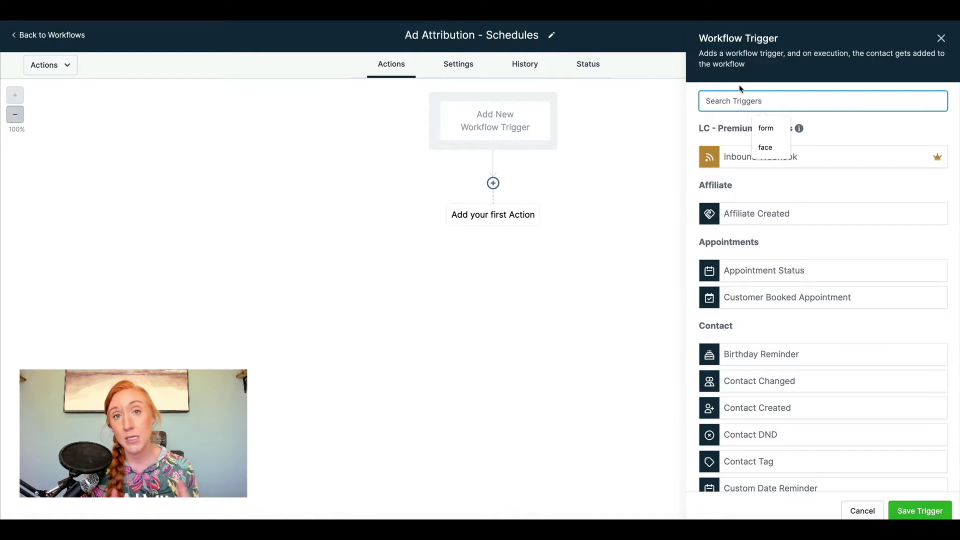
Search triggers for 'app' and choose the Appointment Status trigger.
click(782, 89)
click(769, 100)
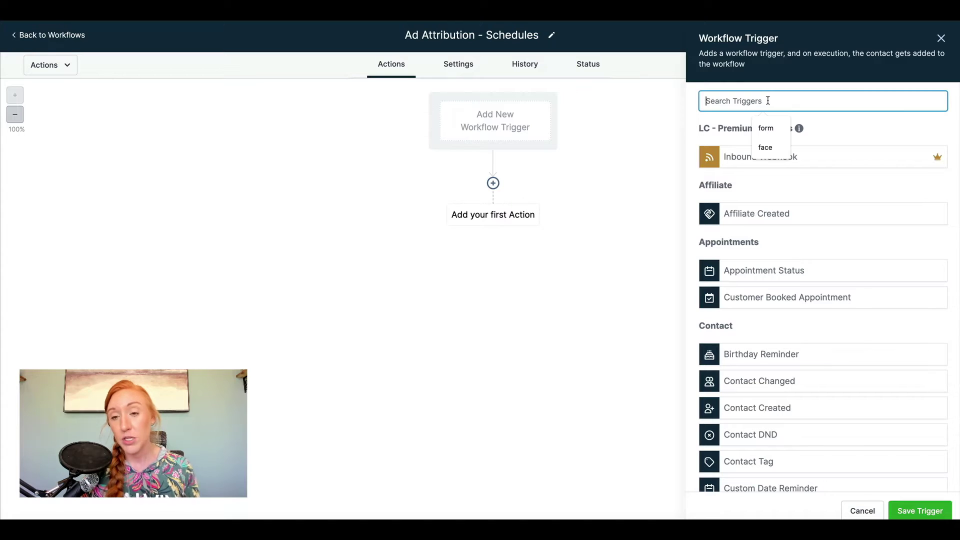
text(app)
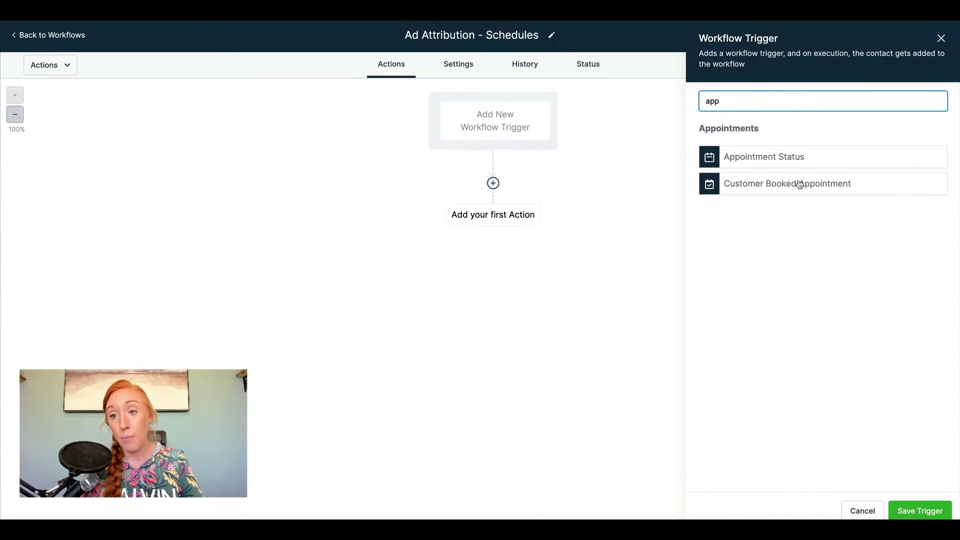
click(791, 158)
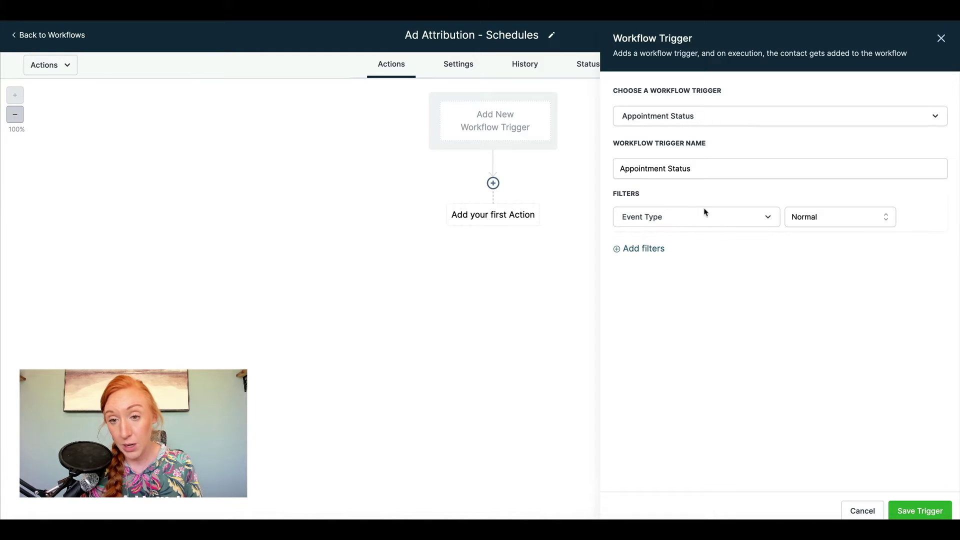
Add a filter so the trigger fires only for confirmed appointments.
click(655, 248)
click(656, 249)
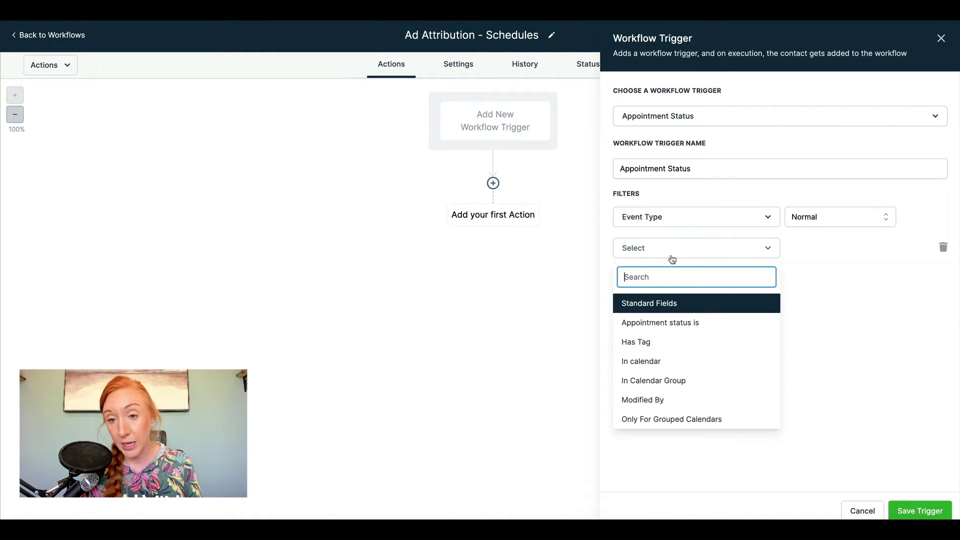
click(640, 322)
click(806, 249)
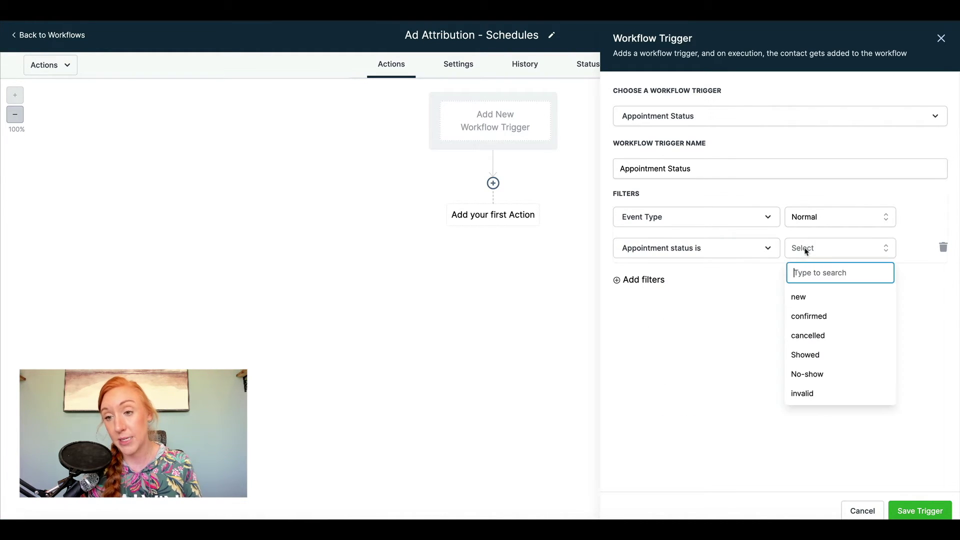
click(808, 315)
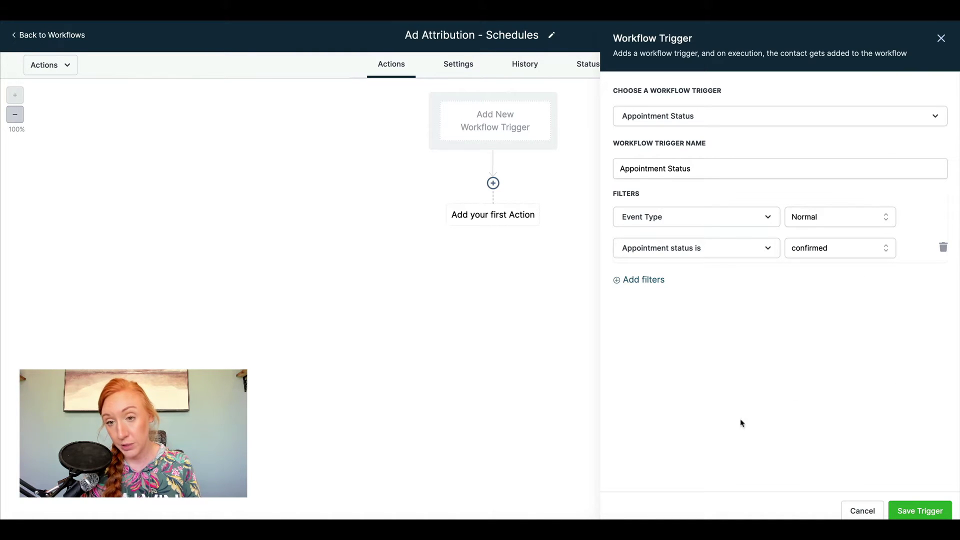
Limit the trigger to the Schedule Your First Step Success Call calendar and save it.
click(639, 281)
click(642, 282)
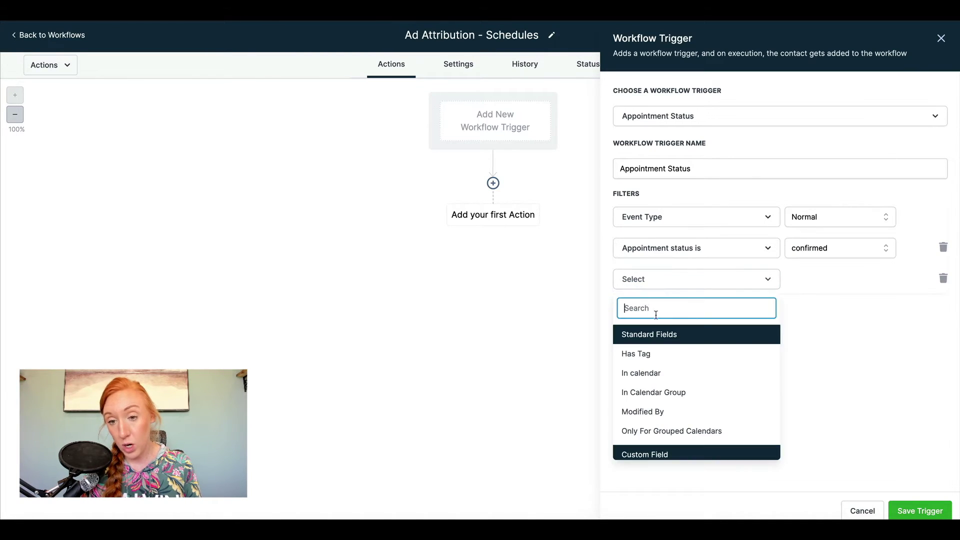
click(653, 373)
click(821, 283)
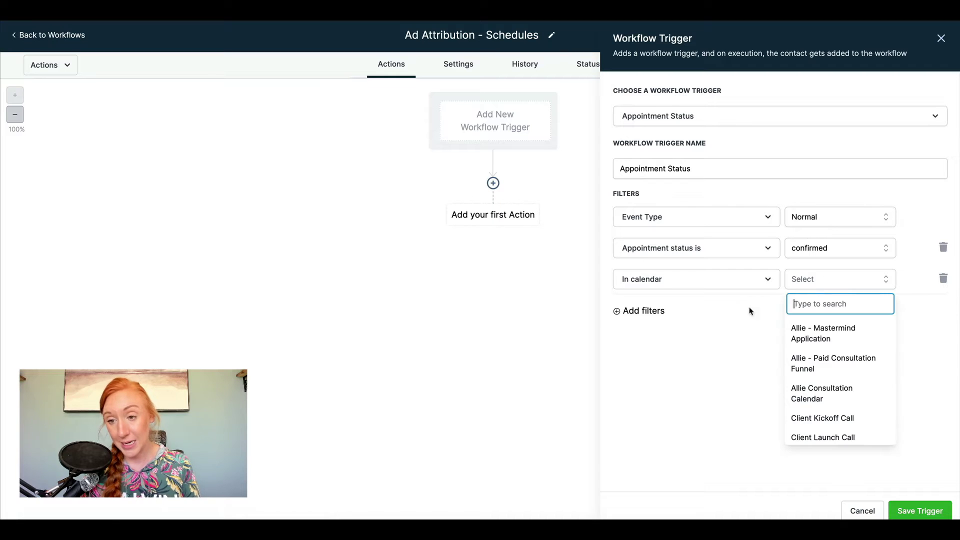
scroll(848, 390, down, 5)
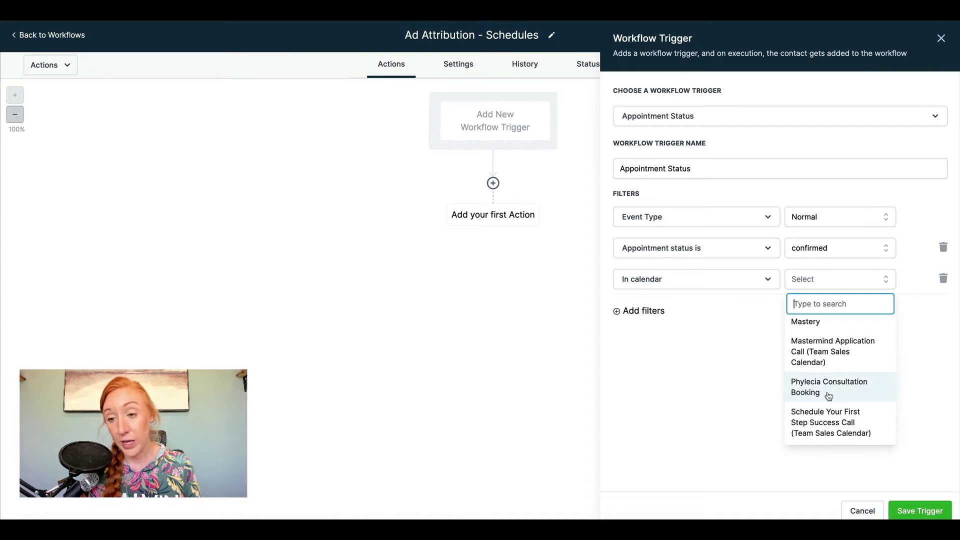
click(816, 432)
click(816, 433)
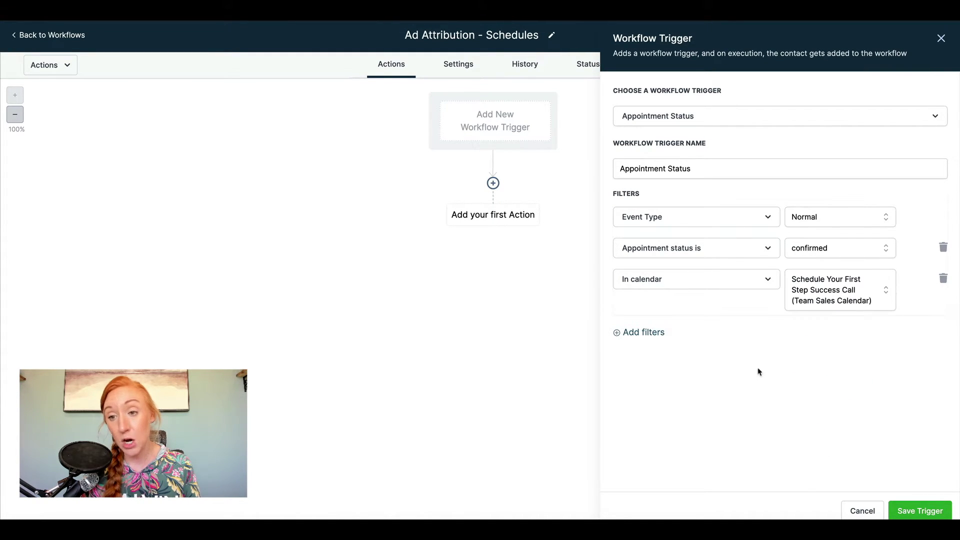
click(920, 508)
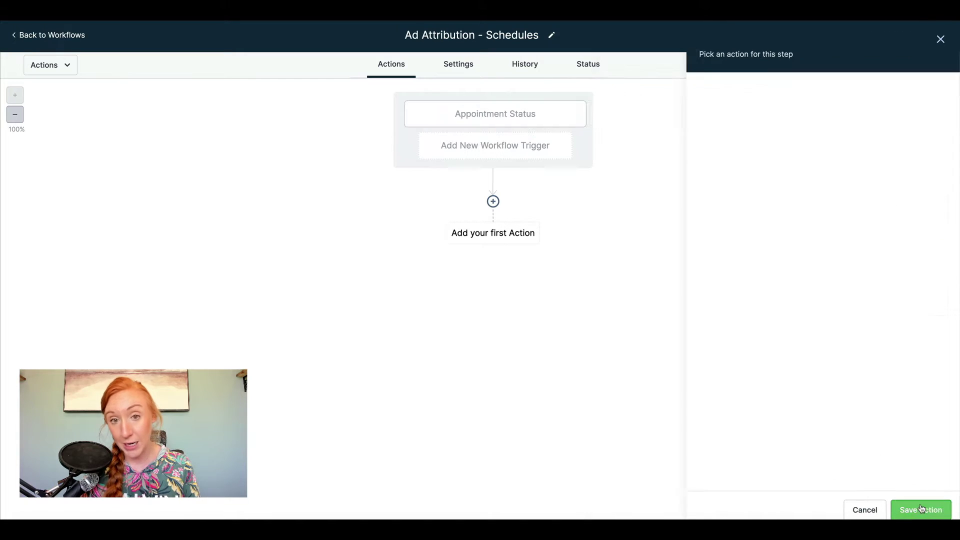
Reopen the Appointment Status trigger, delete the empty leftover filter row, and save.
click(531, 152)
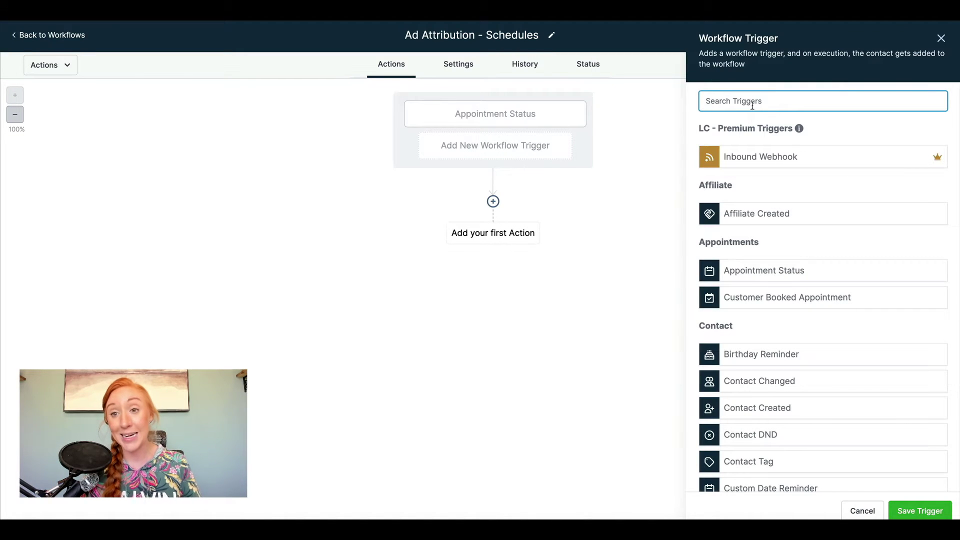
click(465, 113)
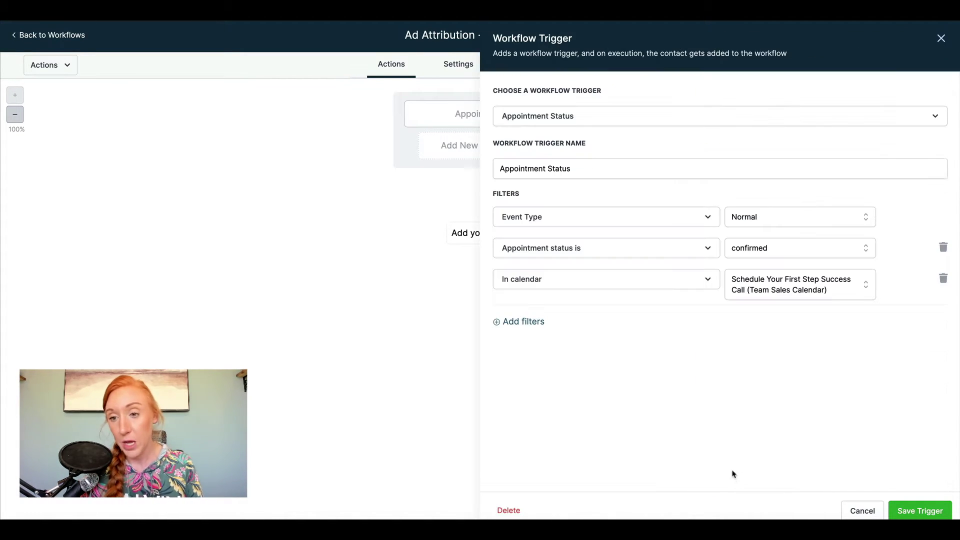
click(508, 322)
click(555, 322)
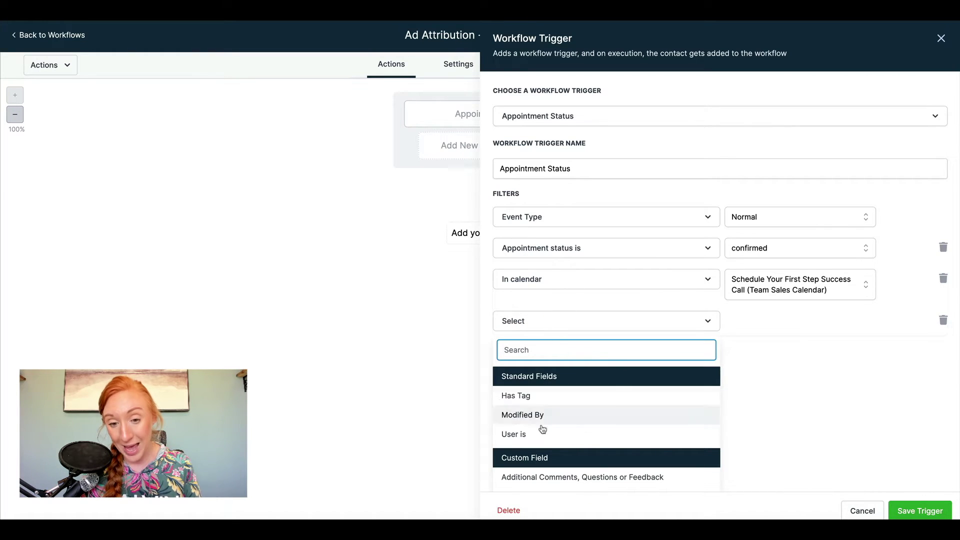
click(874, 356)
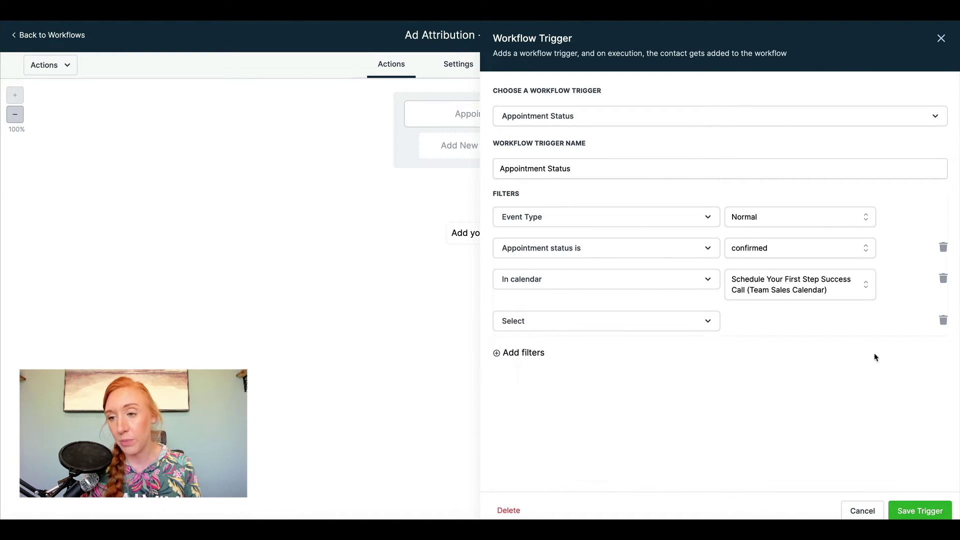
click(943, 320)
click(914, 511)
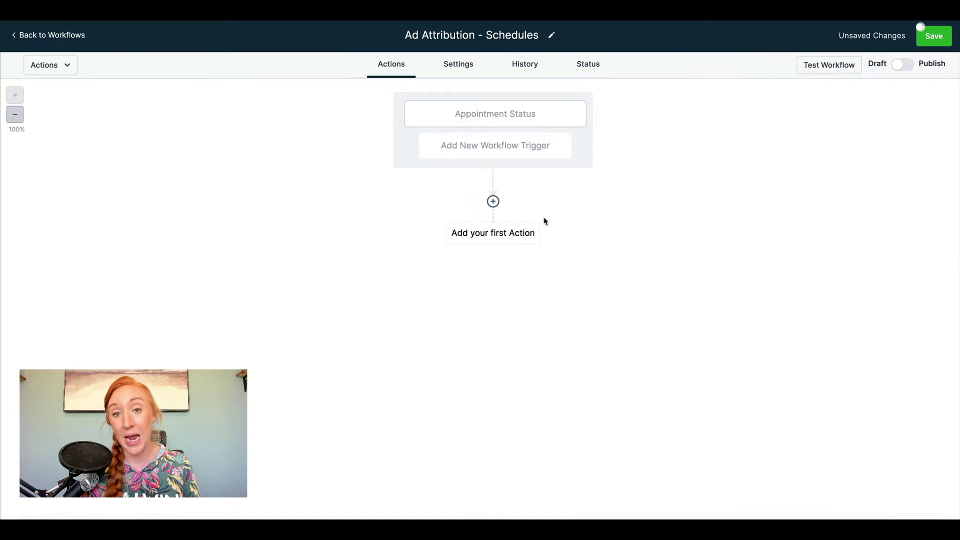
Add another Appointment Status trigger filtered to confirmed appointments.
click(496, 150)
text(app)
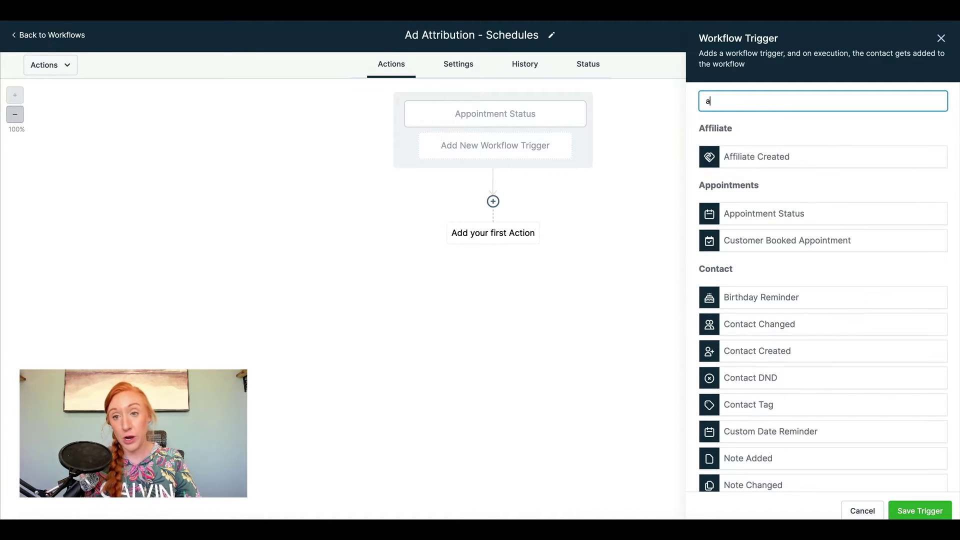
click(792, 158)
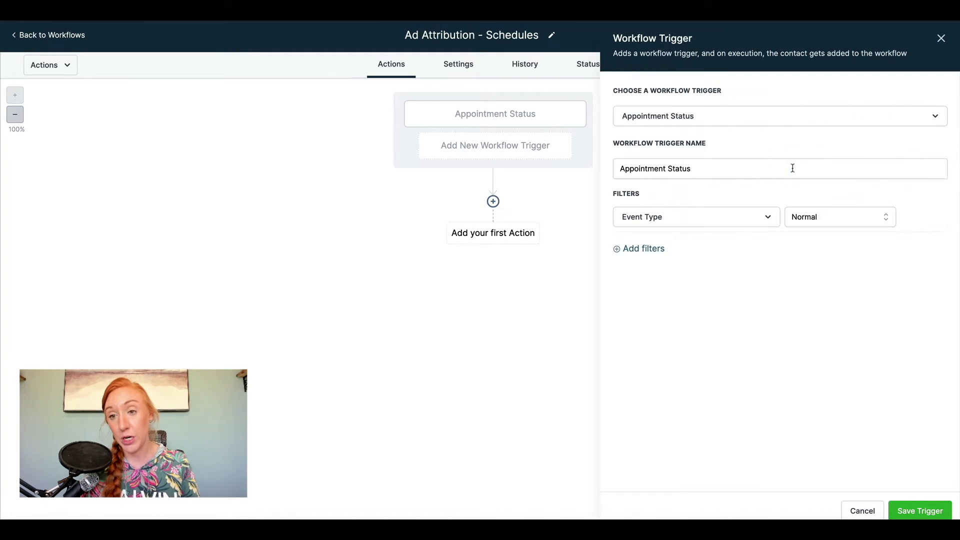
click(649, 249)
click(645, 257)
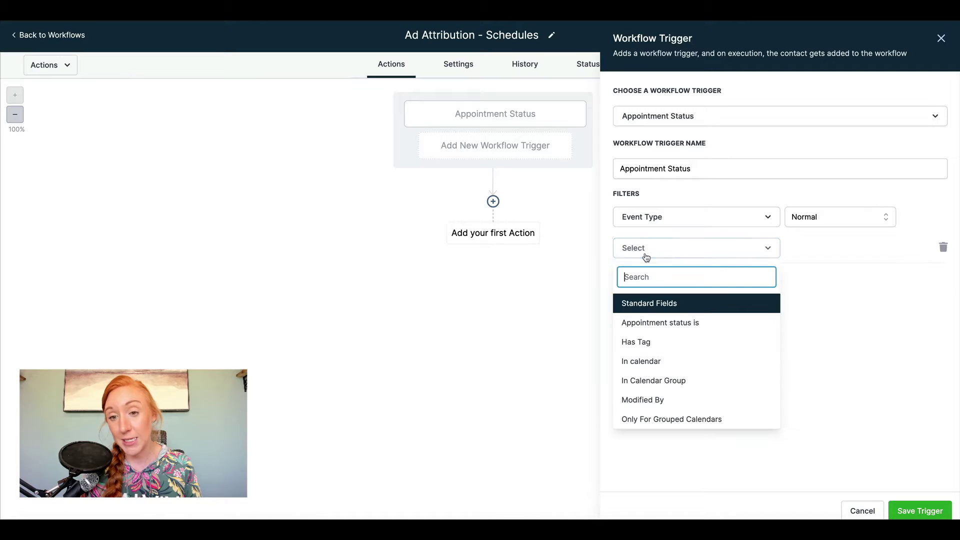
click(656, 323)
click(828, 250)
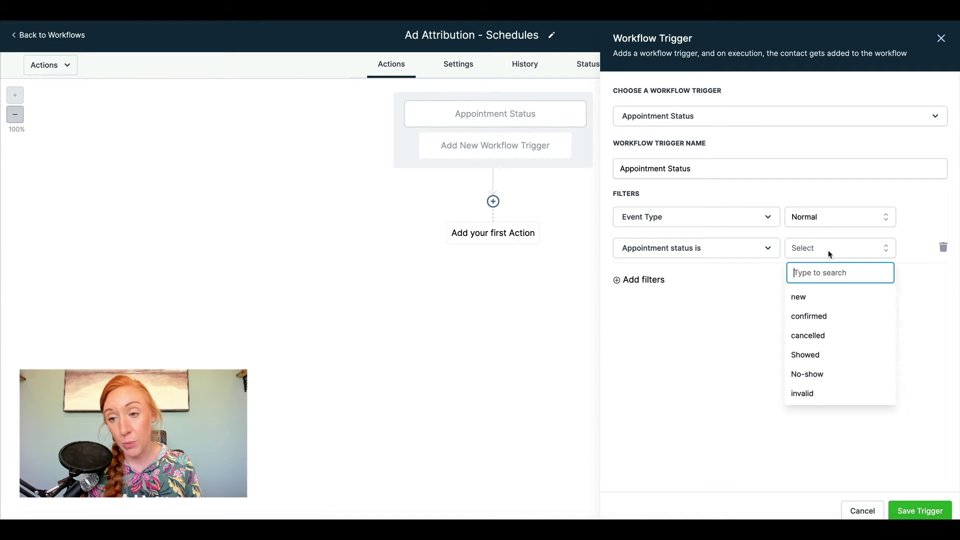
click(814, 319)
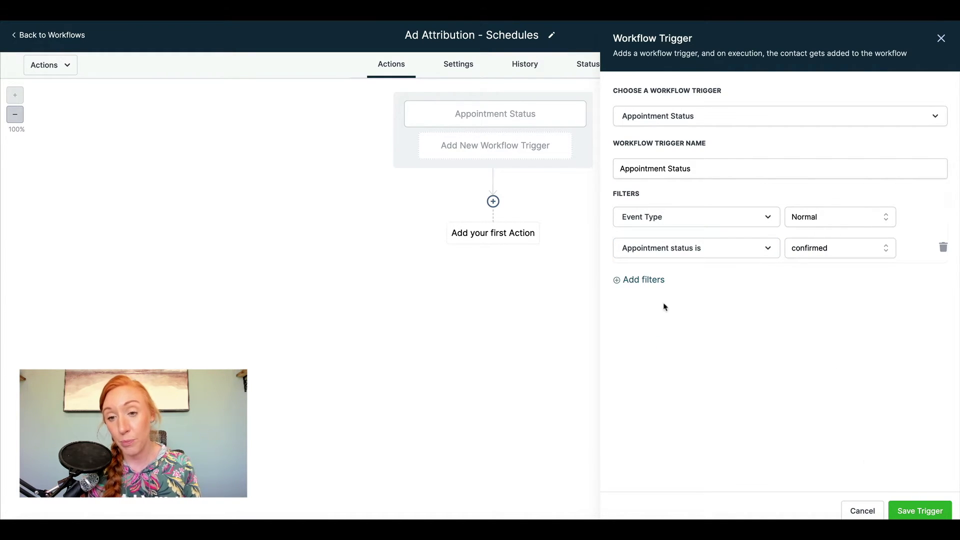
Restrict it to the Local Marketing Mastery calendar, then save the trigger and workflow.
click(625, 282)
click(637, 285)
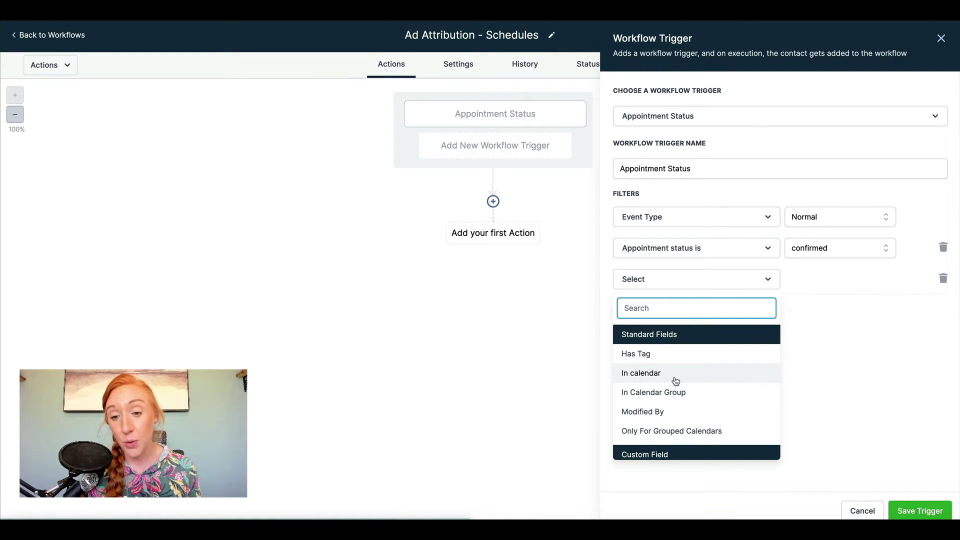
click(664, 379)
click(822, 286)
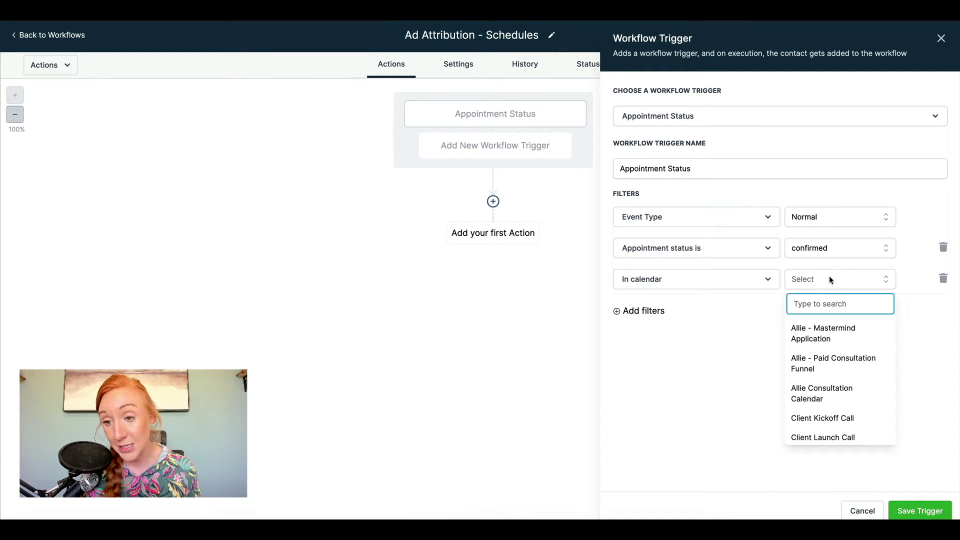
scroll(829, 350, down, 5)
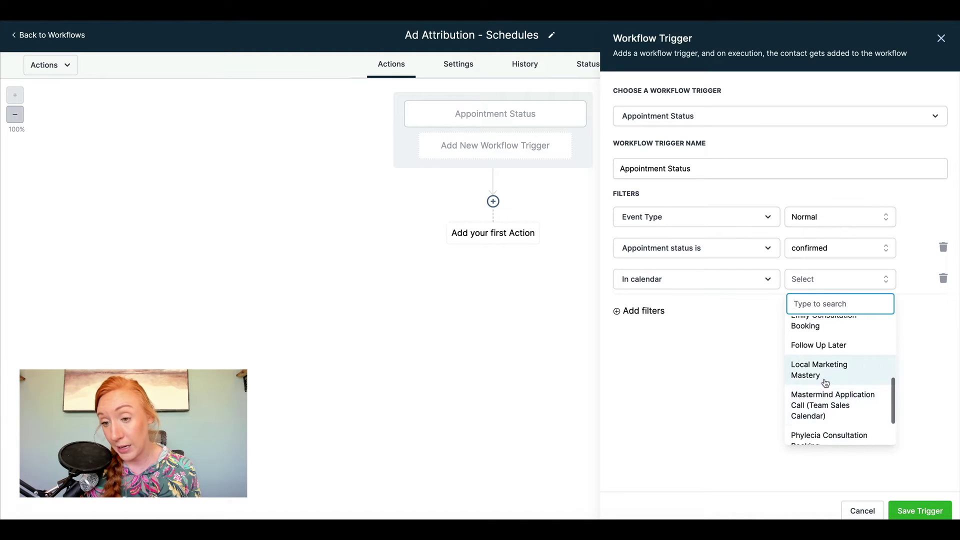
click(825, 380)
click(920, 511)
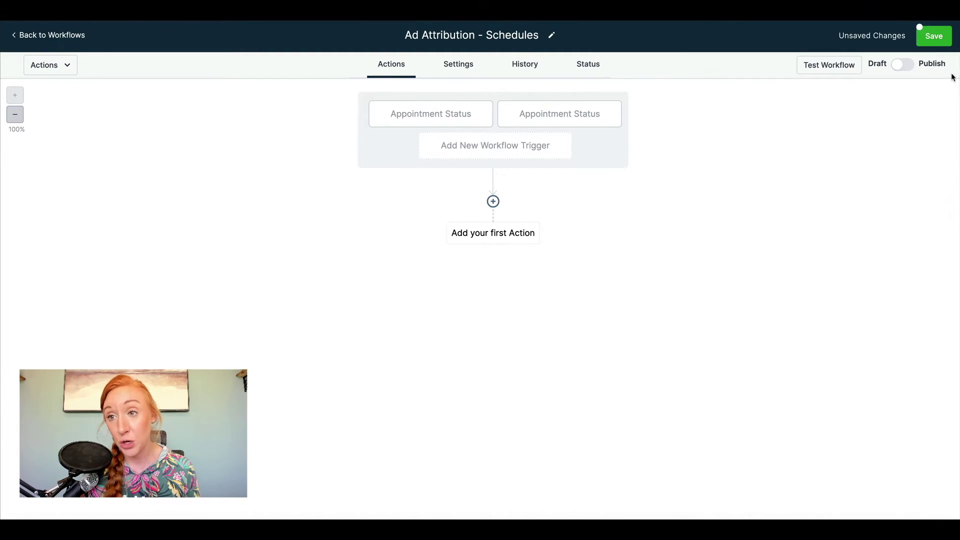
click(926, 44)
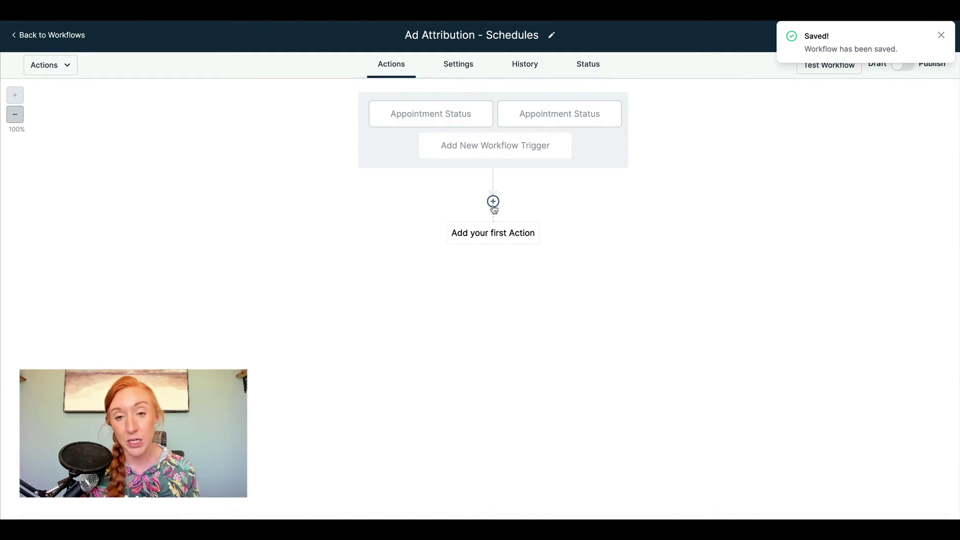
click(492, 202)
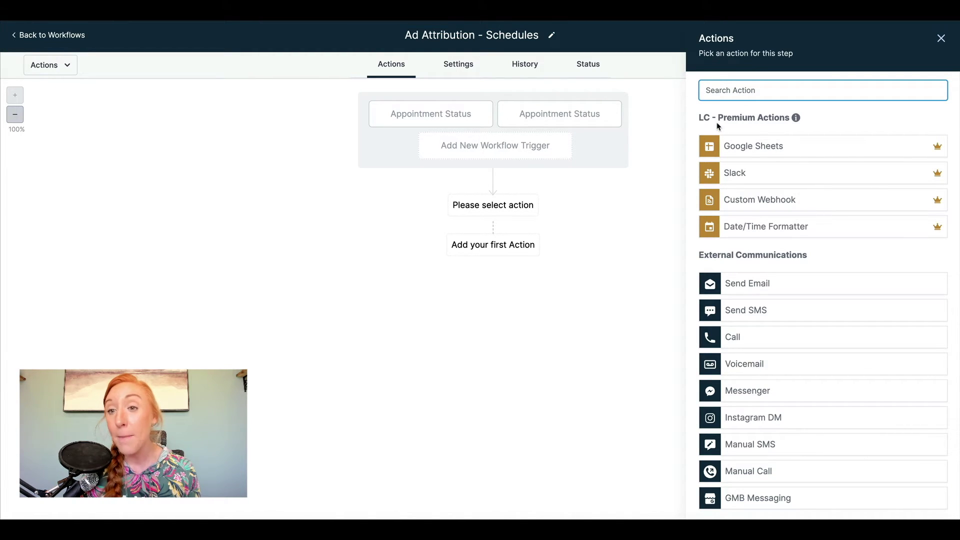
Add a Google Sheets action set to Create Spreadsheet Row.
mouse_move(797, 121)
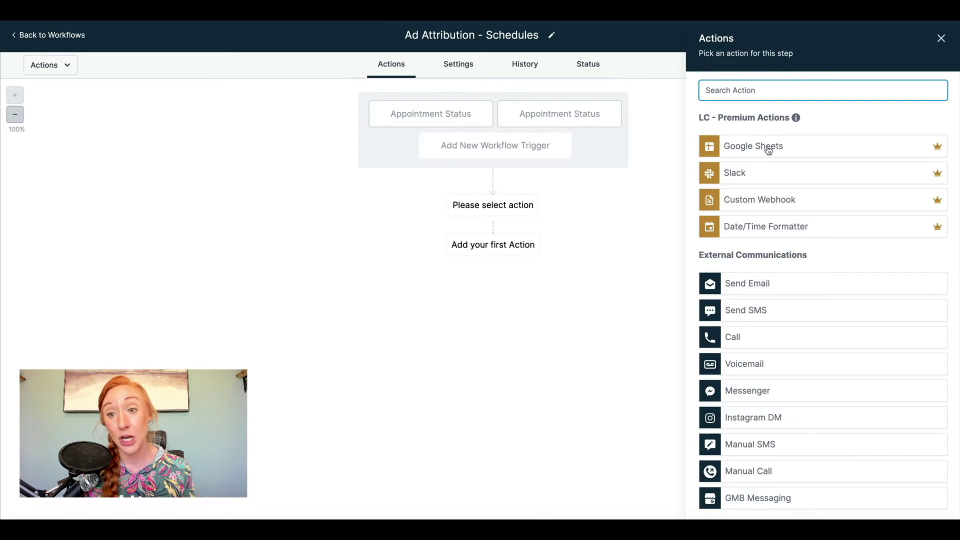
click(740, 152)
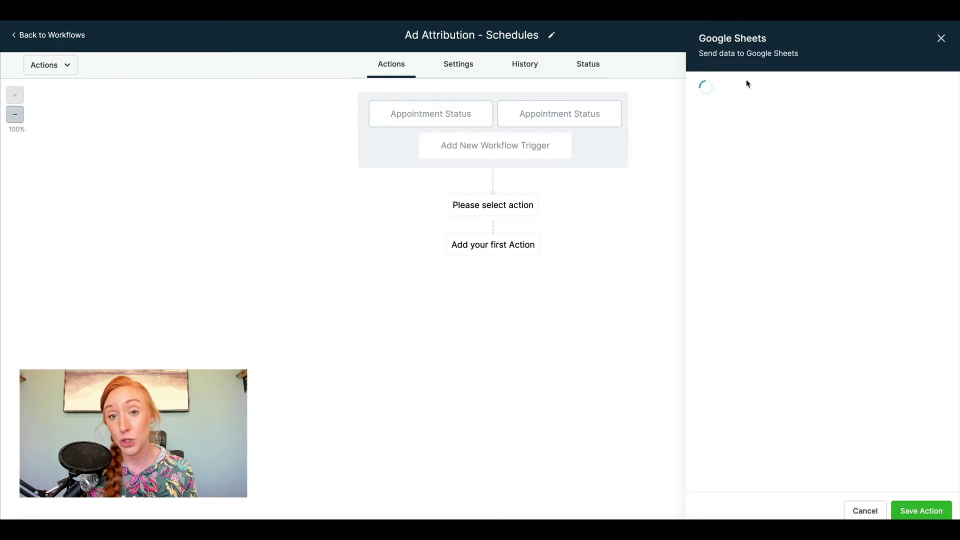
click(715, 168)
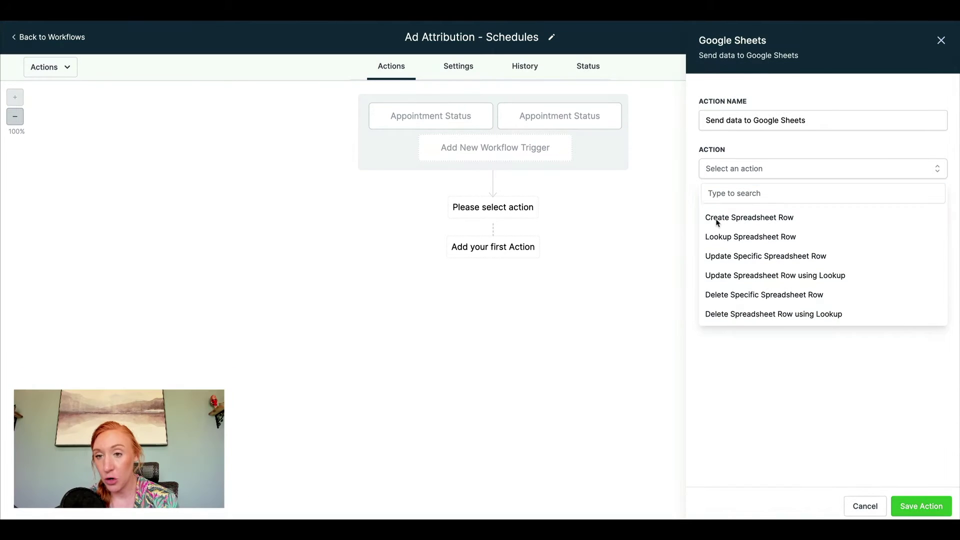
click(753, 220)
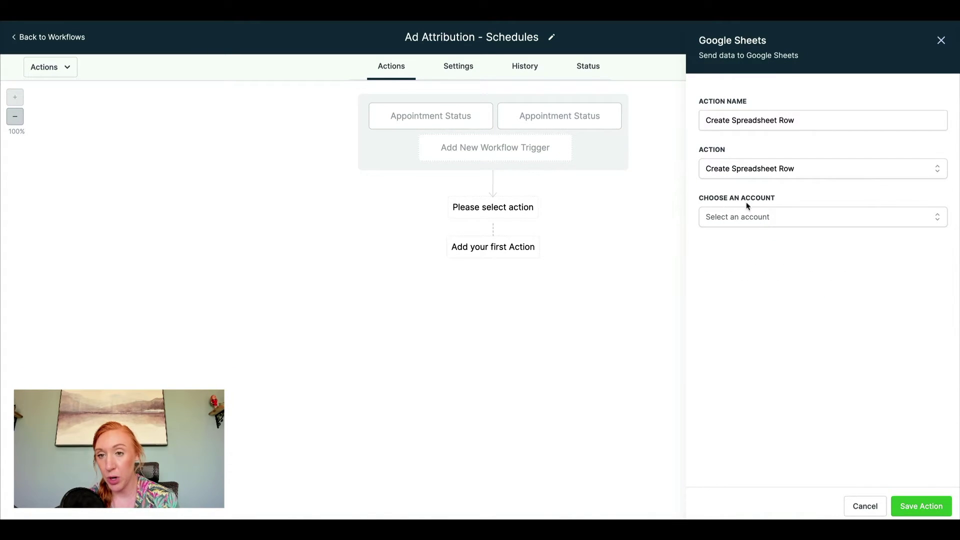
Target the connected Google account, My Drive, the Ad Attribution spreadsheet and its Schedules worksheet.
click(747, 217)
click(753, 265)
click(752, 265)
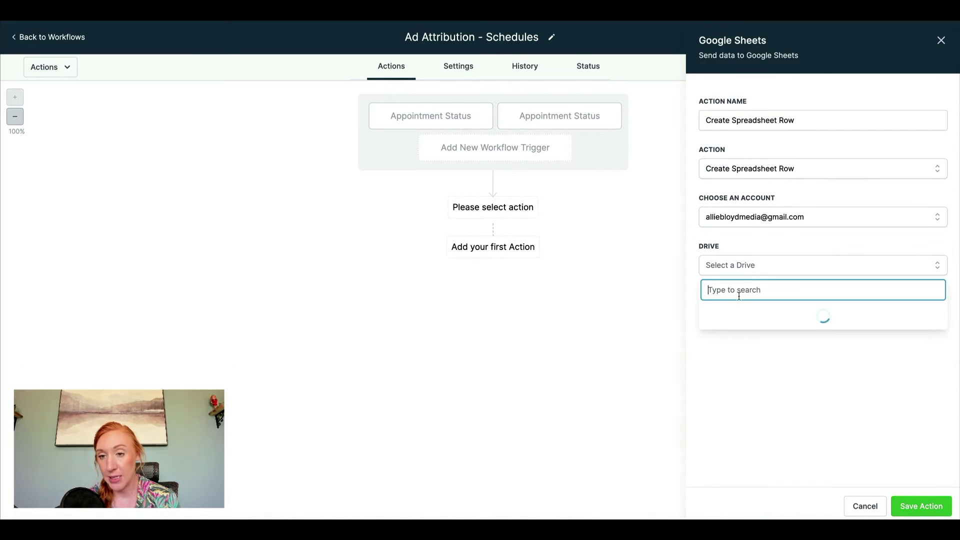
click(718, 315)
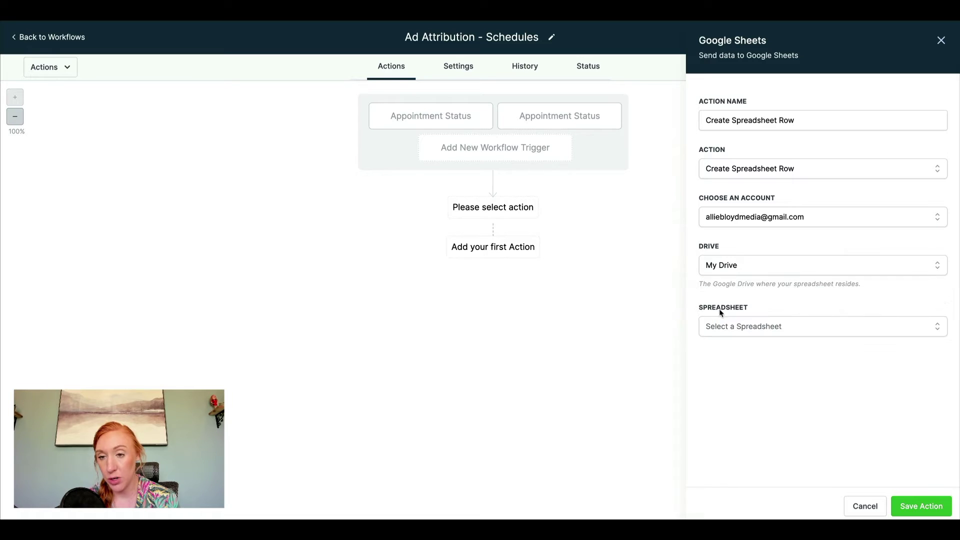
click(733, 331)
text(ad )
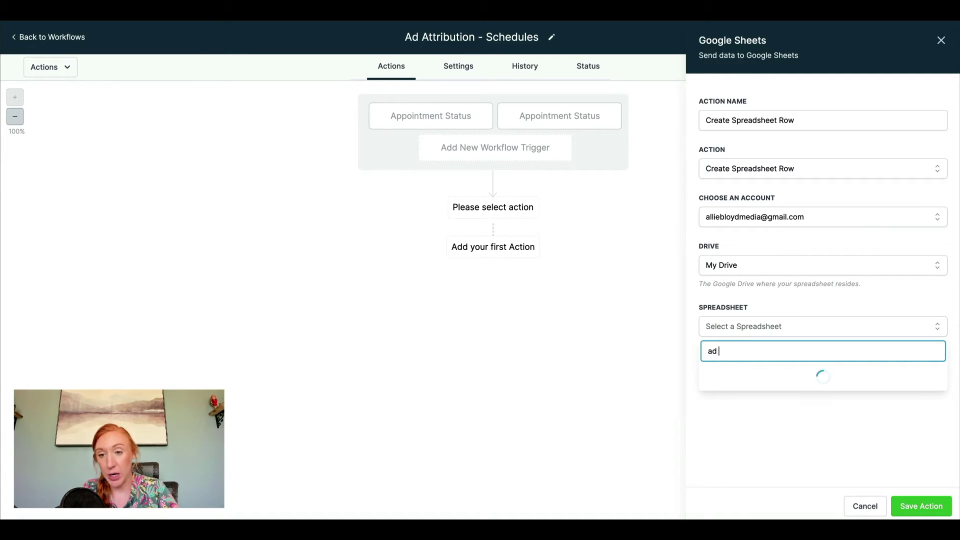
text(attribution)
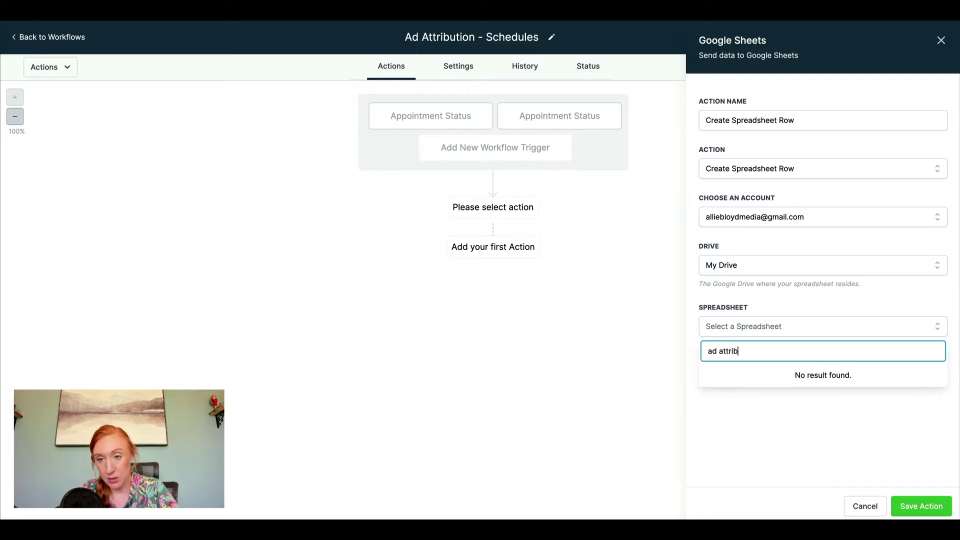
click(736, 375)
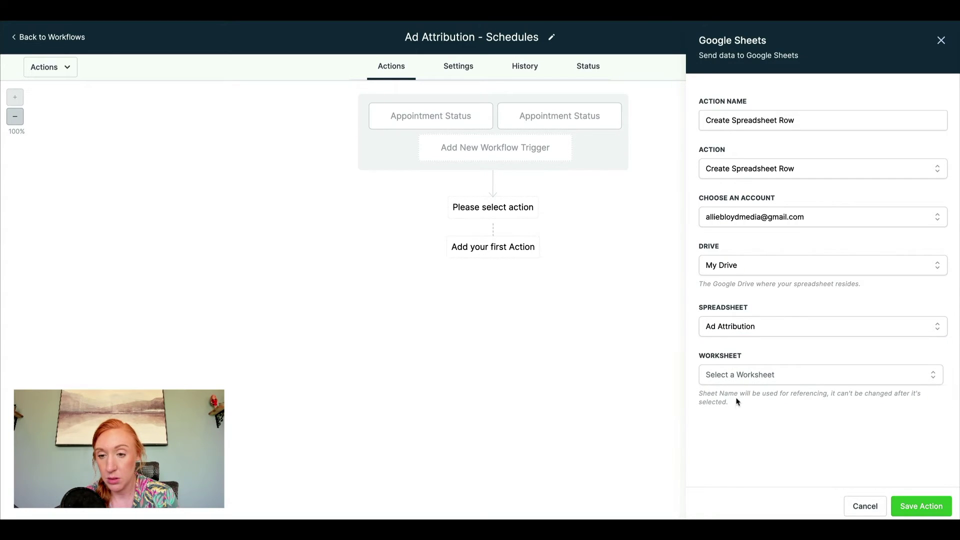
click(739, 380)
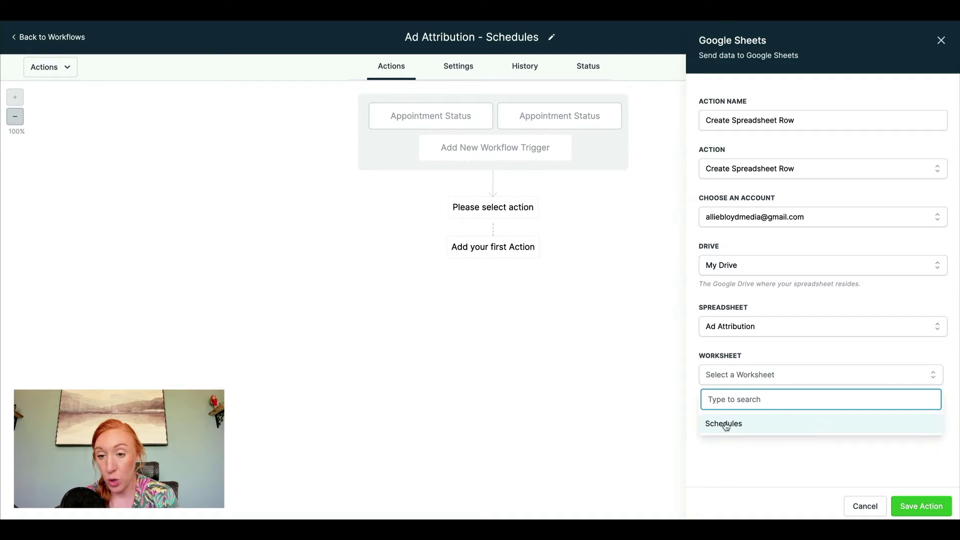
click(723, 423)
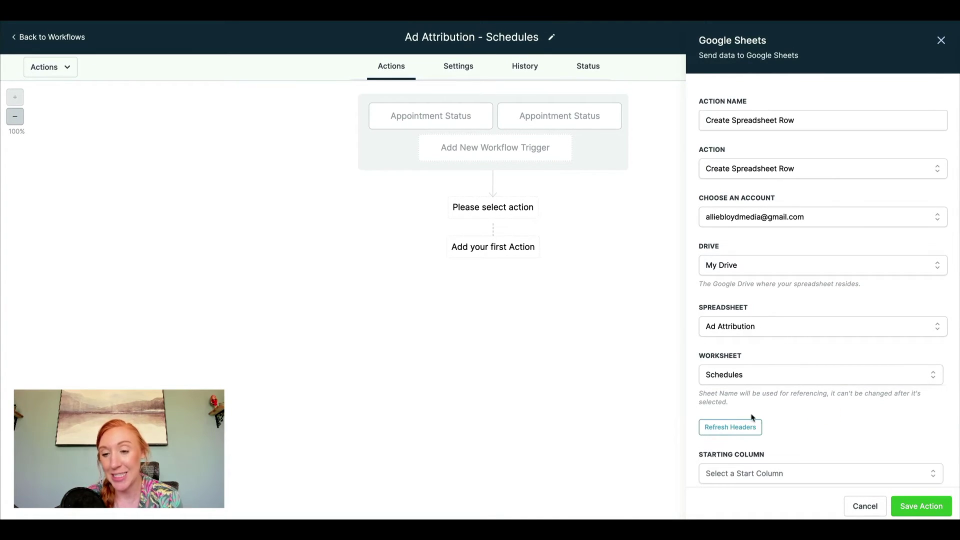
scroll(751, 418, down, 1)
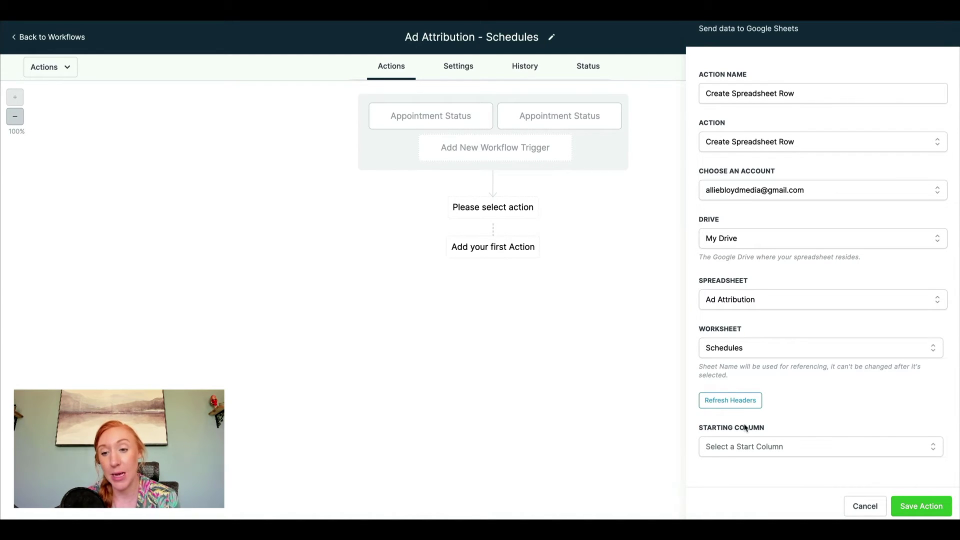
click(742, 447)
scroll(790, 429, down, 3)
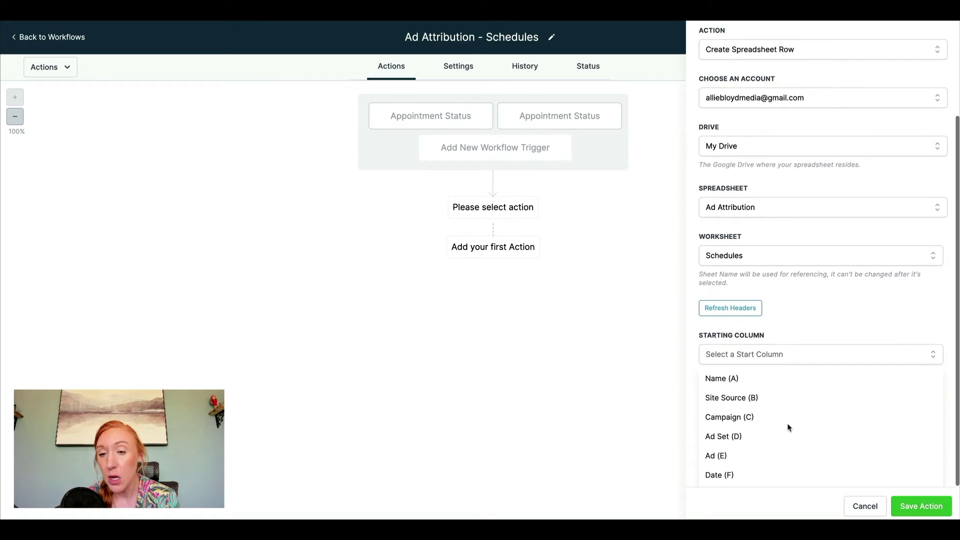
Set the row's columns to span Name (A) through Date (F).
click(771, 379)
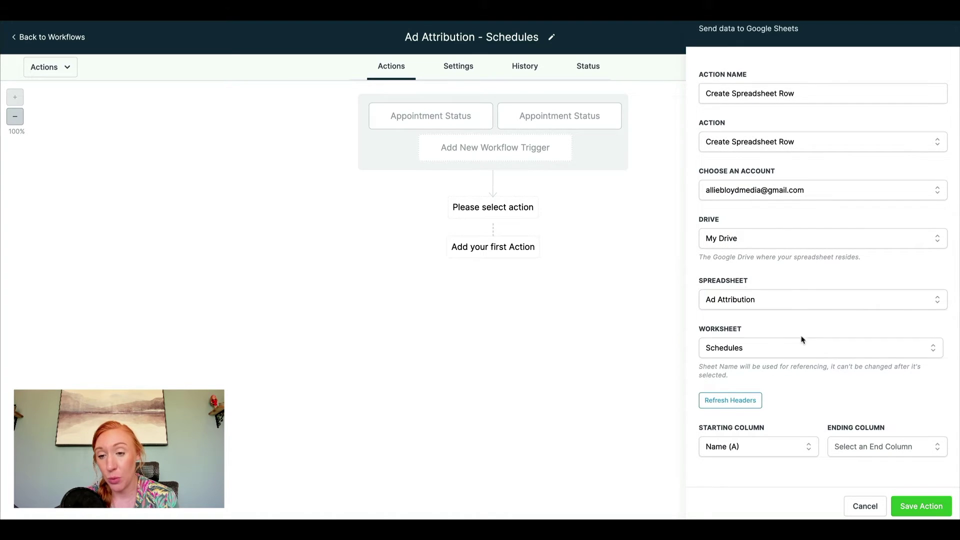
click(853, 447)
scroll(819, 465, down, 3)
click(852, 476)
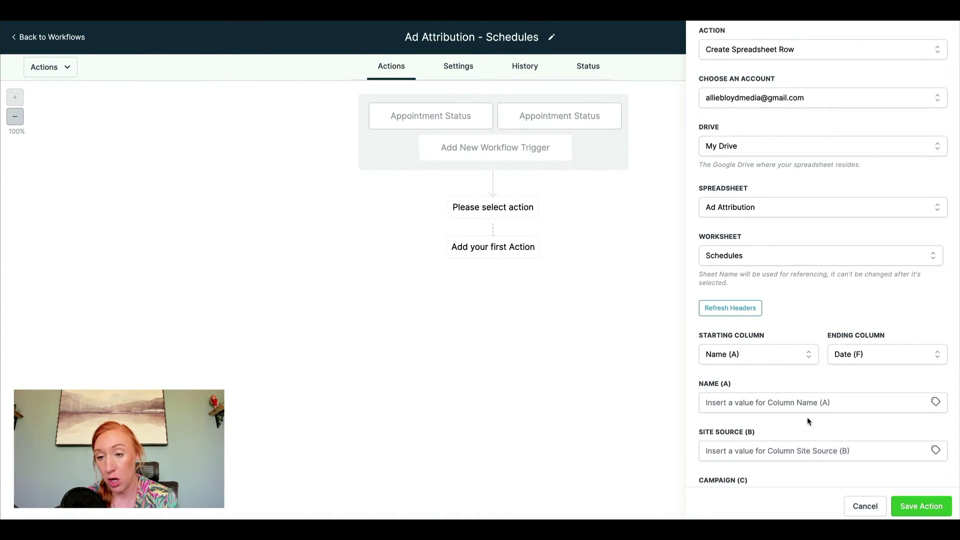
scroll(795, 400, down, 3)
scroll(782, 325, down, 4)
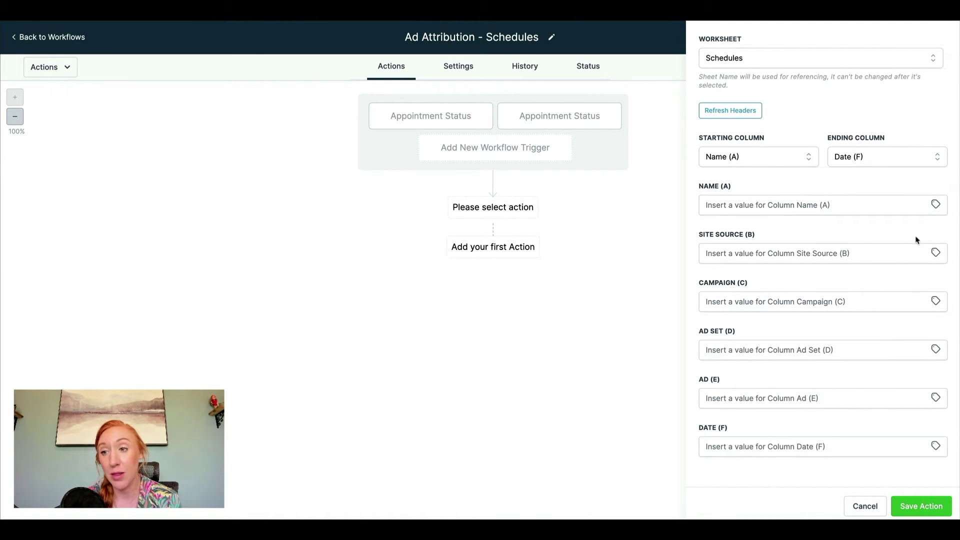
Fill Name (A) with the contact's Full Name value.
click(935, 206)
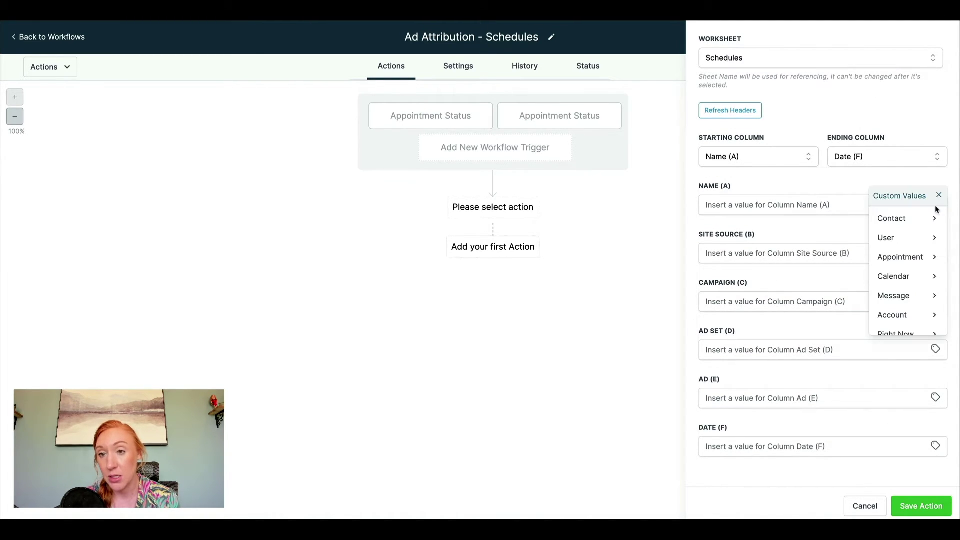
click(899, 218)
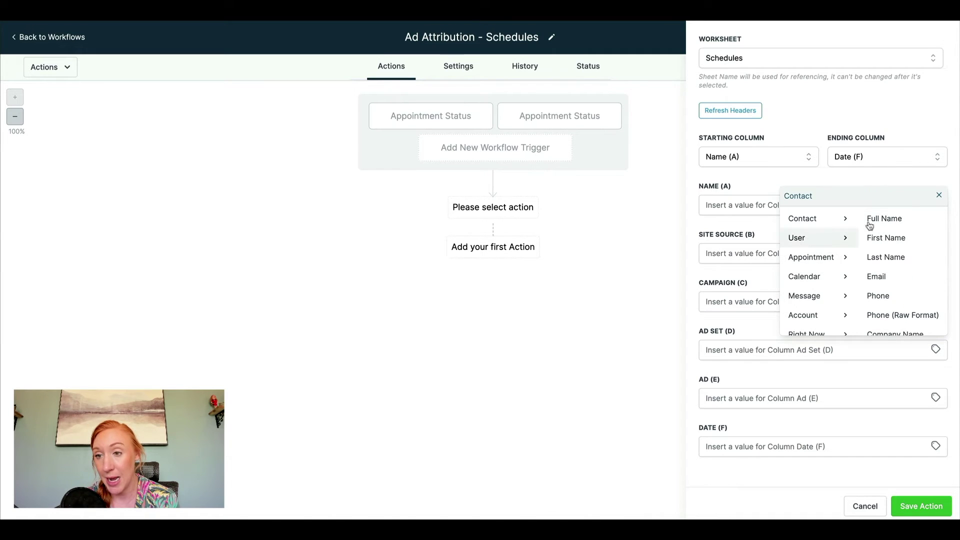
click(831, 216)
click(859, 253)
Fill Site Source (B) with Attribution > First > Session Source.
click(935, 252)
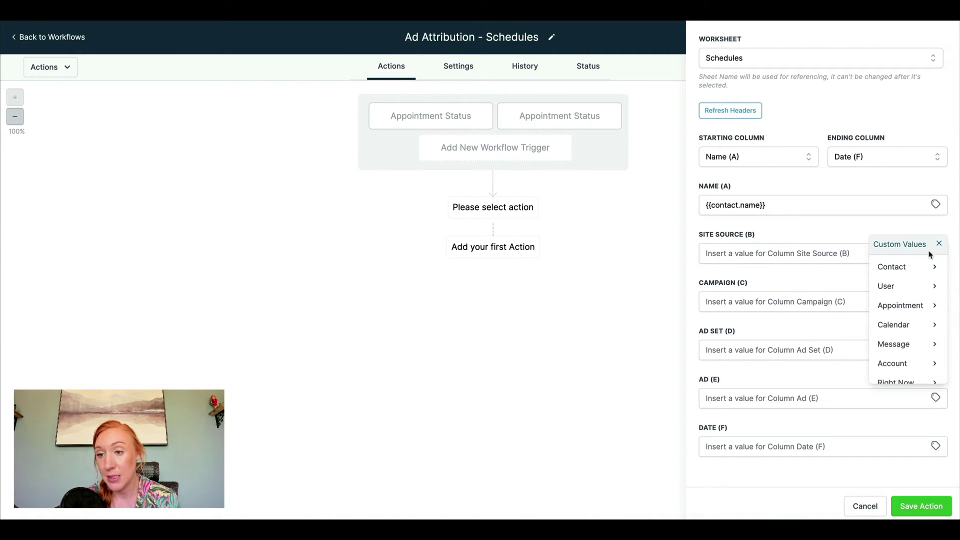
scroll(840, 345, down, 2)
click(869, 352)
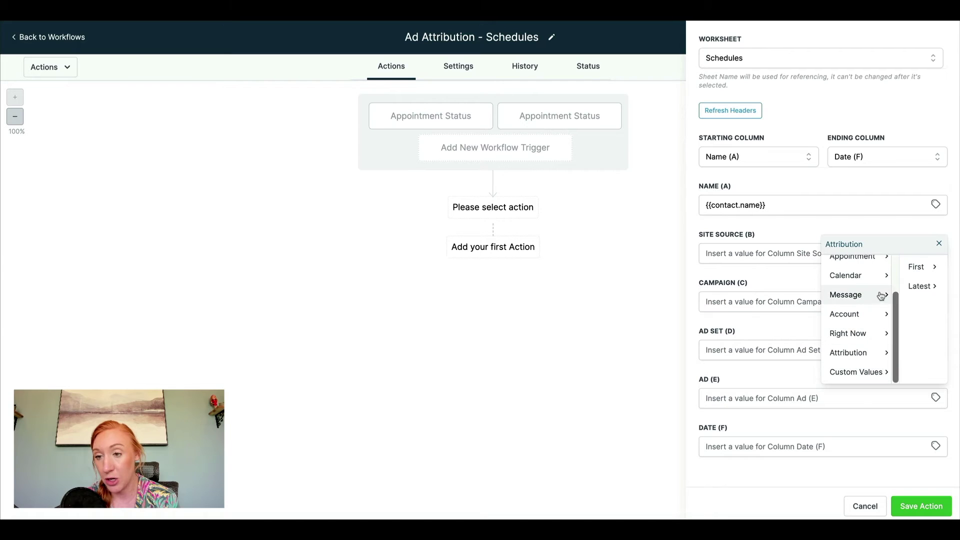
click(933, 267)
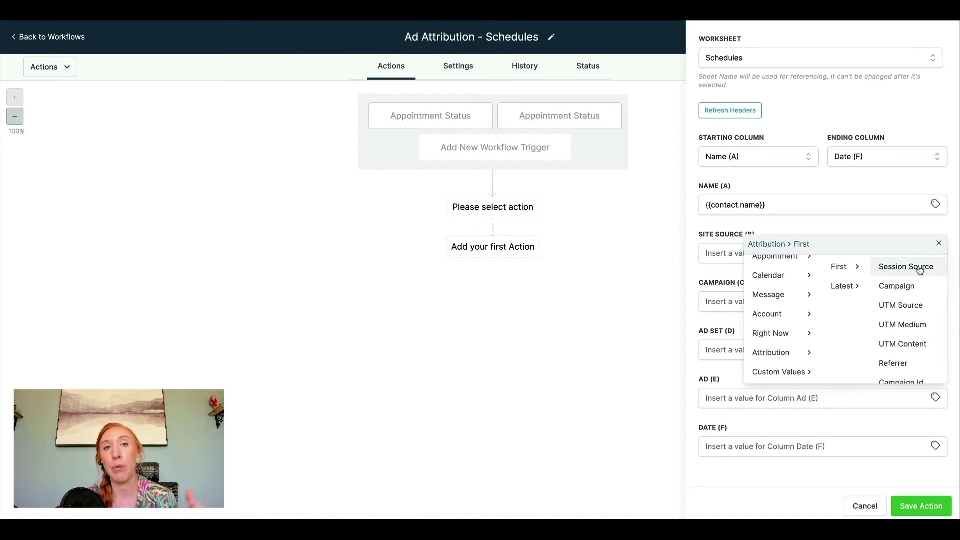
click(919, 269)
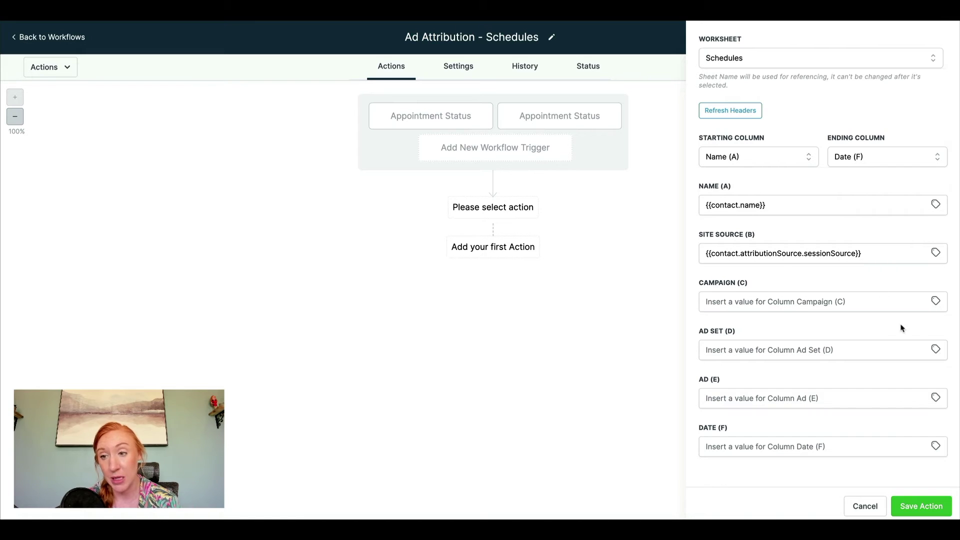
click(894, 307)
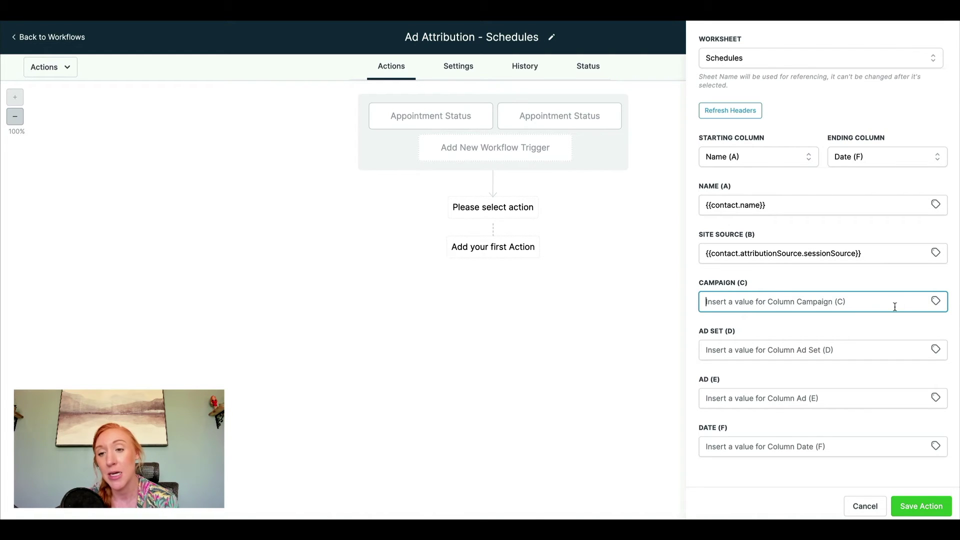
Map Campaign (C) to {{contact.attributionSource.campaign}} from the first-touch attribution group.
click(935, 301)
scroll(895, 395, down, 2)
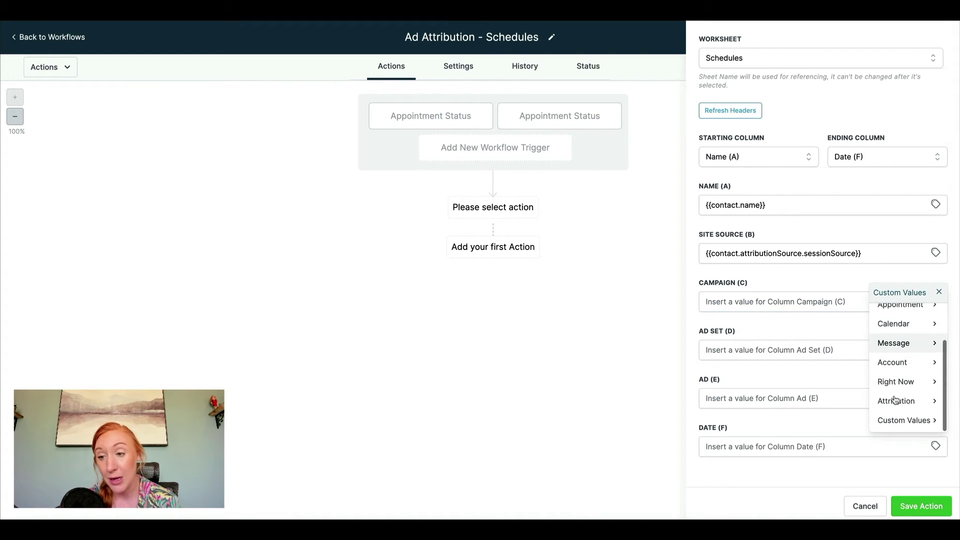
click(894, 400)
click(933, 316)
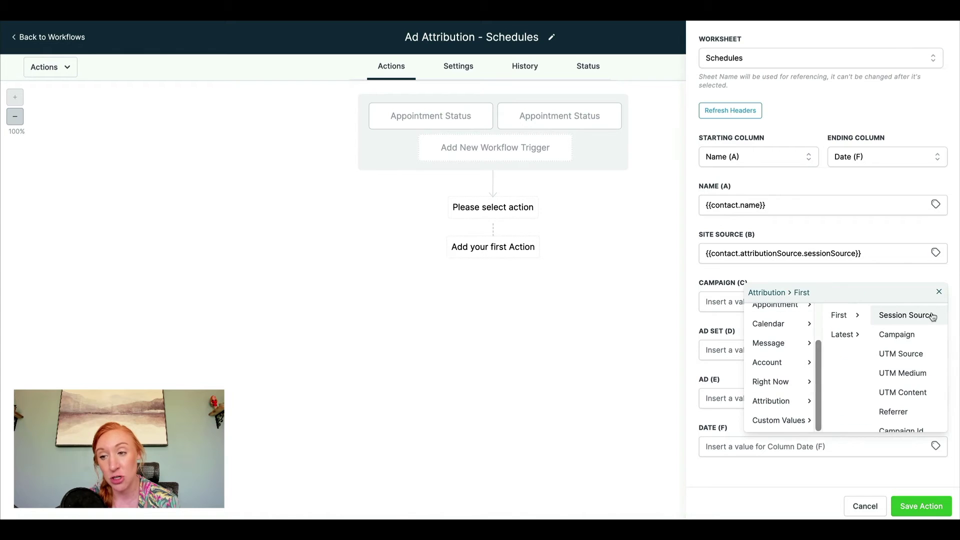
click(904, 336)
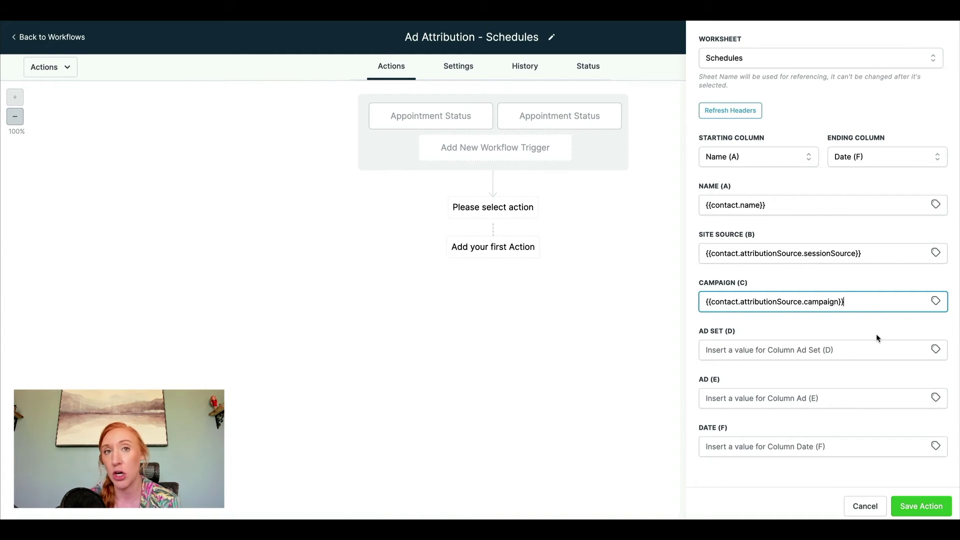
click(907, 339)
click(892, 354)
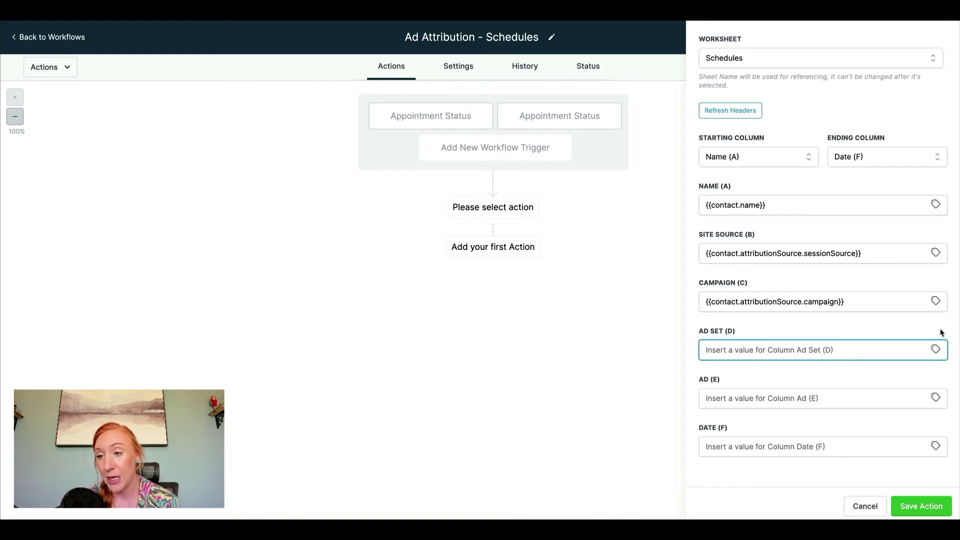
Fill Ad Set (D) with first-touch UTM Medium.
click(935, 349)
scroll(890, 439, down, 1)
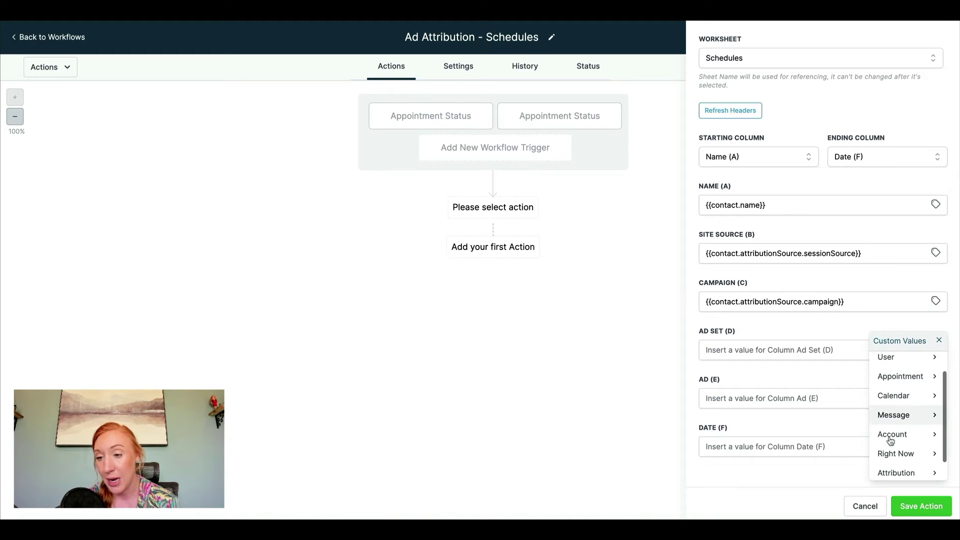
click(890, 435)
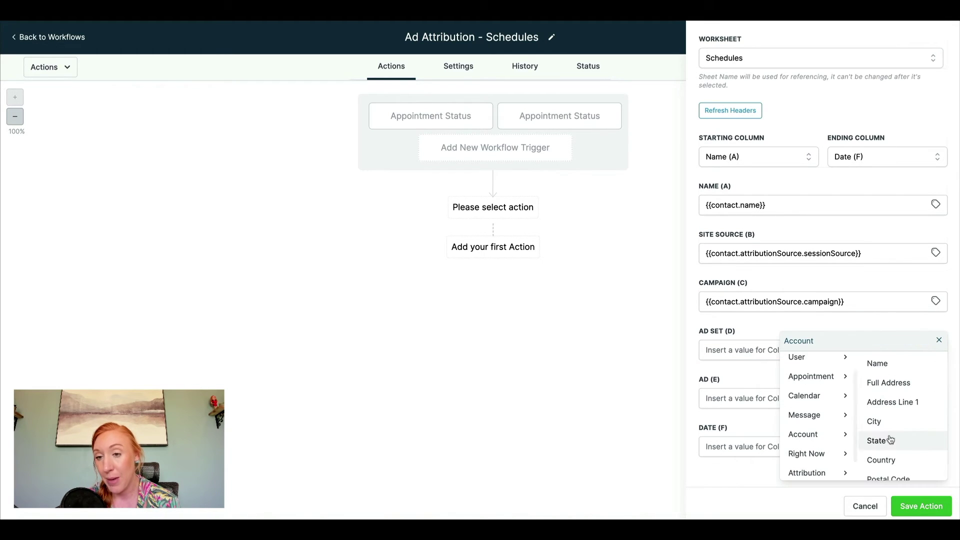
click(822, 471)
click(911, 366)
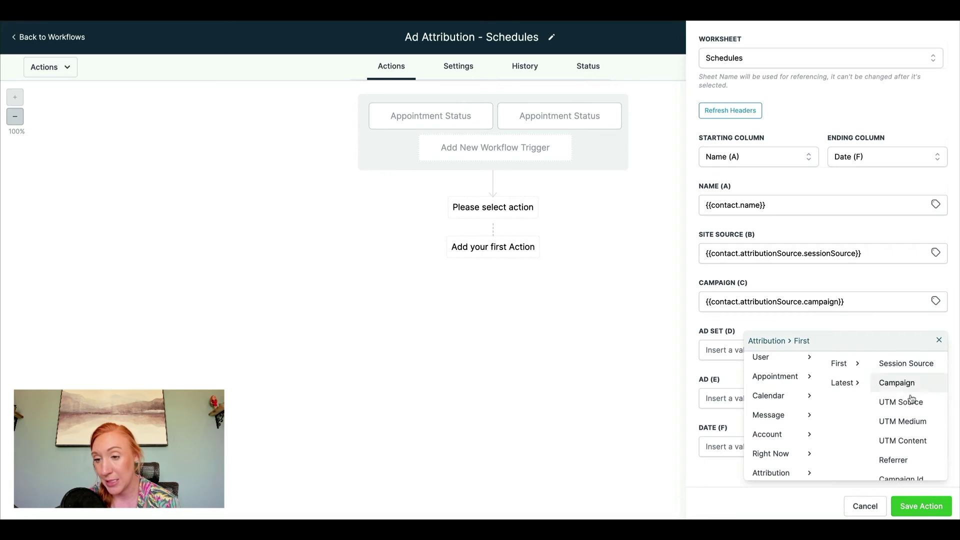
click(901, 420)
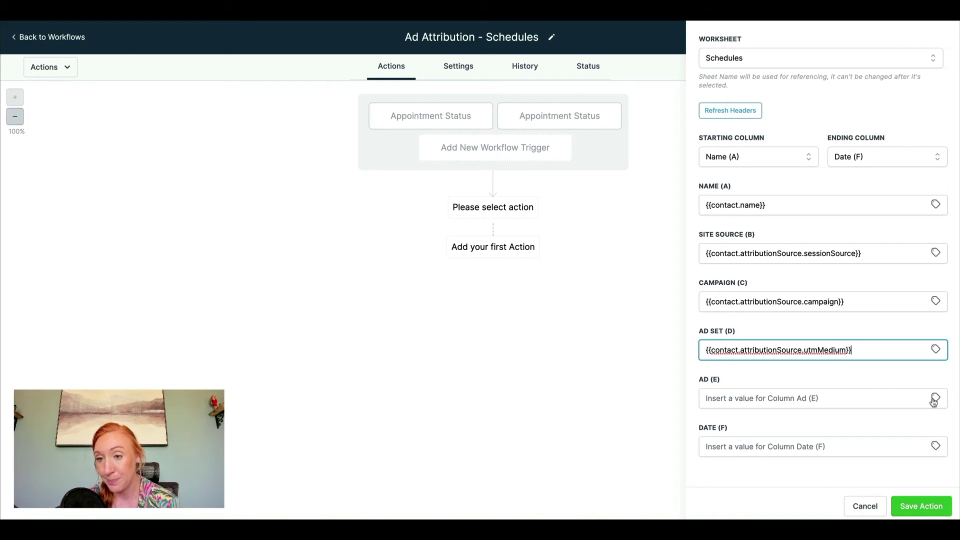
Fill Ad (E) with first-touch UTM Content.
click(933, 398)
scroll(882, 414, down, 4)
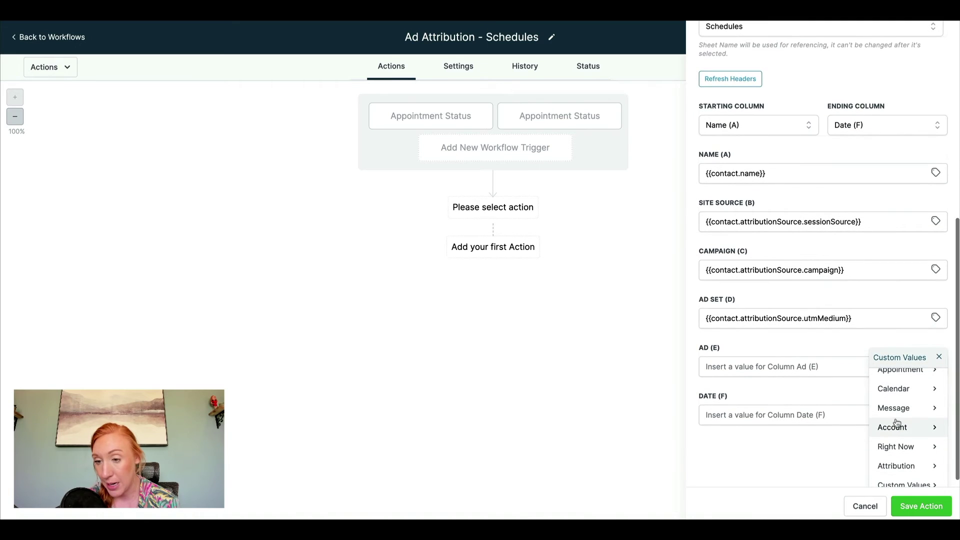
drag(878, 467, 888, 469)
click(888, 468)
click(915, 386)
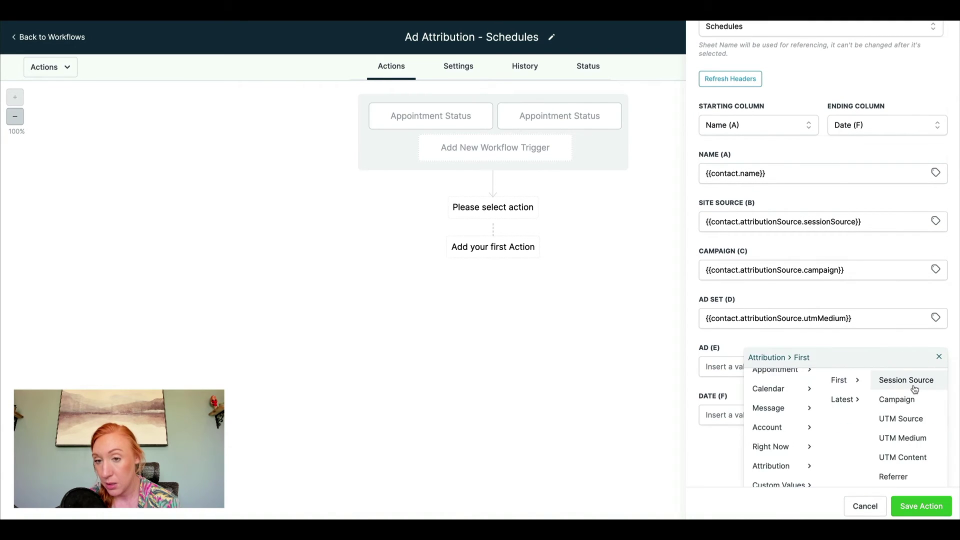
click(900, 457)
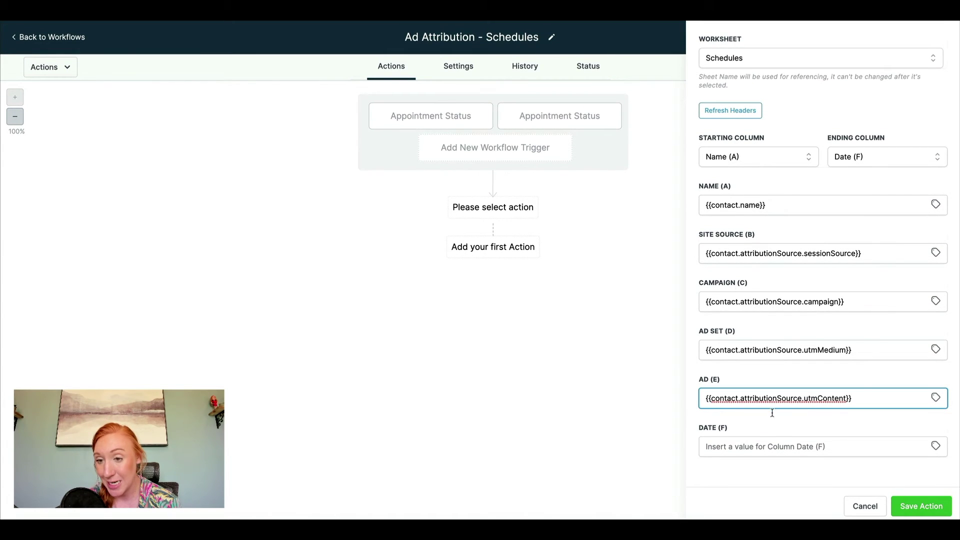
Replace the Campaign (C) value with the first-touch campaign value again.
click(879, 301)
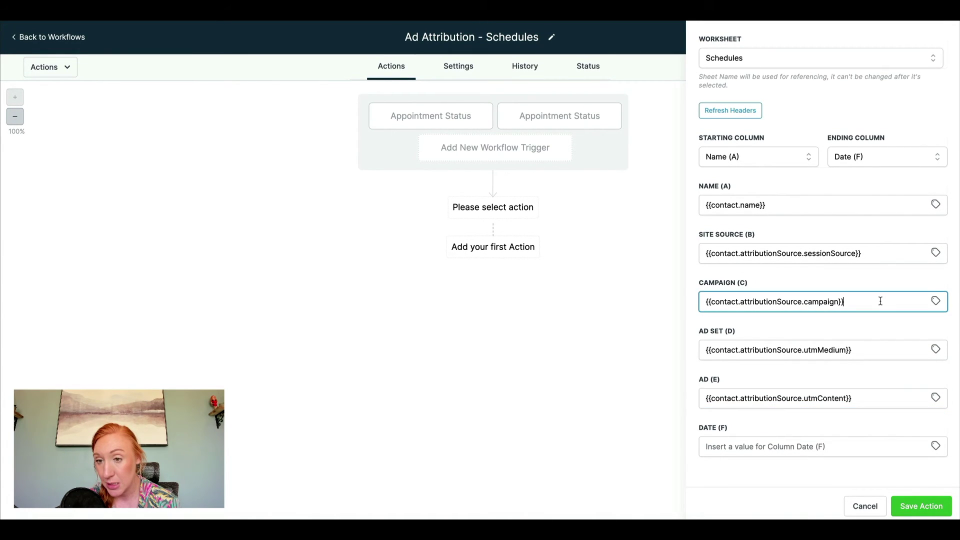
drag(880, 301, 687, 294)
click(935, 300)
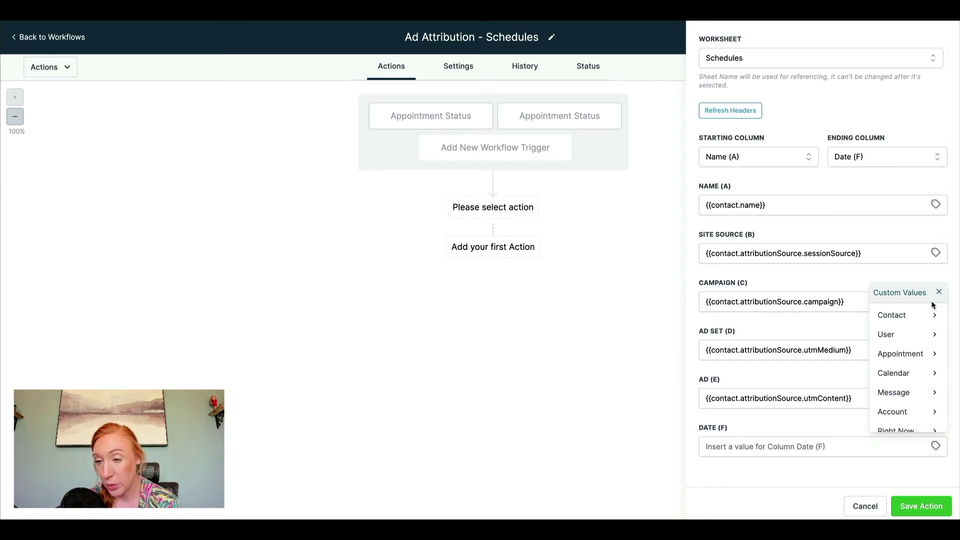
scroll(897, 380, down, 2)
click(898, 403)
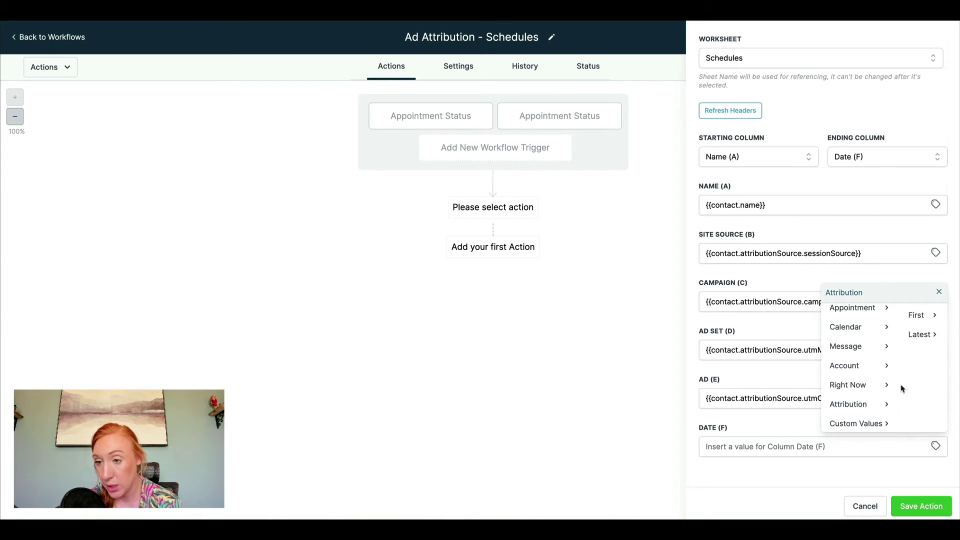
click(919, 318)
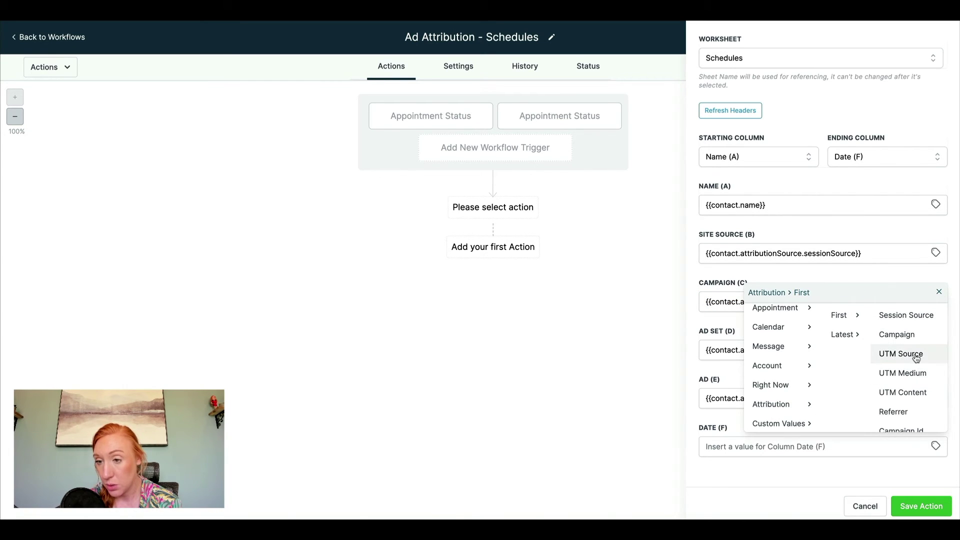
scroll(910, 340, down, 1)
scroll(912, 344, down, 1)
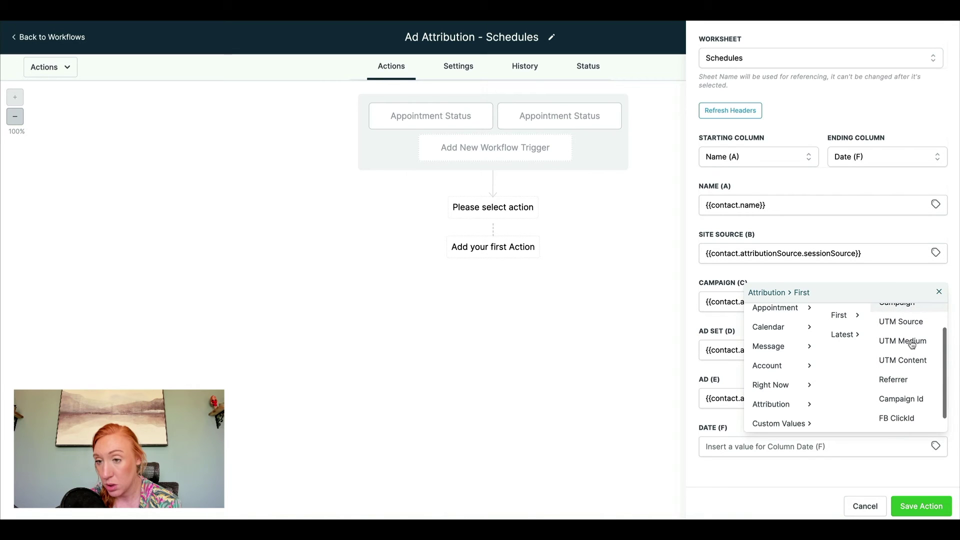
scroll(911, 344, down, 1)
scroll(911, 340, up, 3)
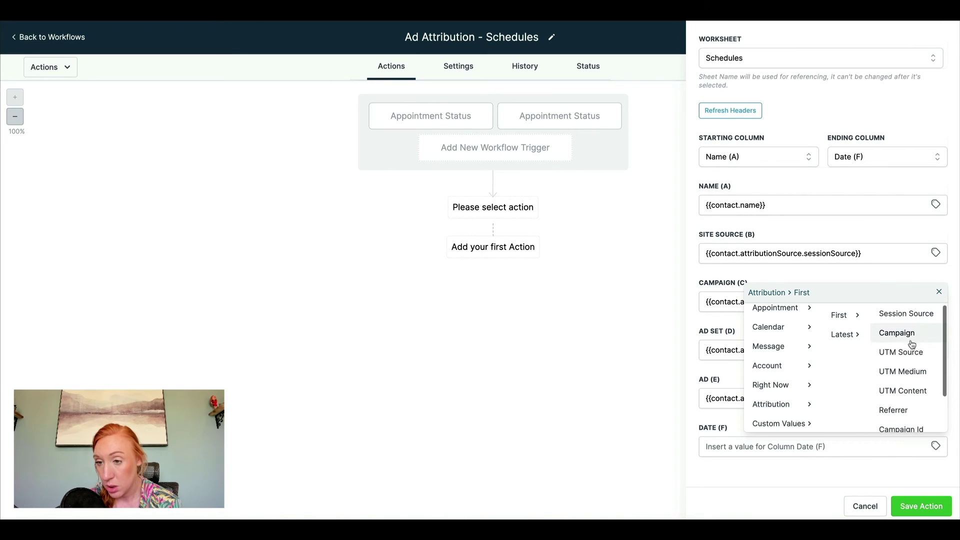
click(907, 334)
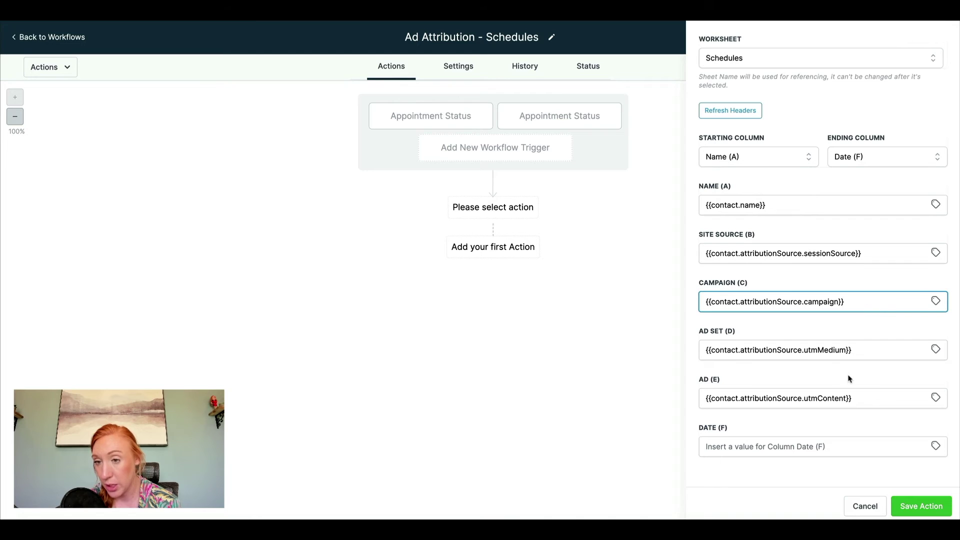
click(748, 444)
Fill Date (F) with the appointment's Start Date.
click(935, 447)
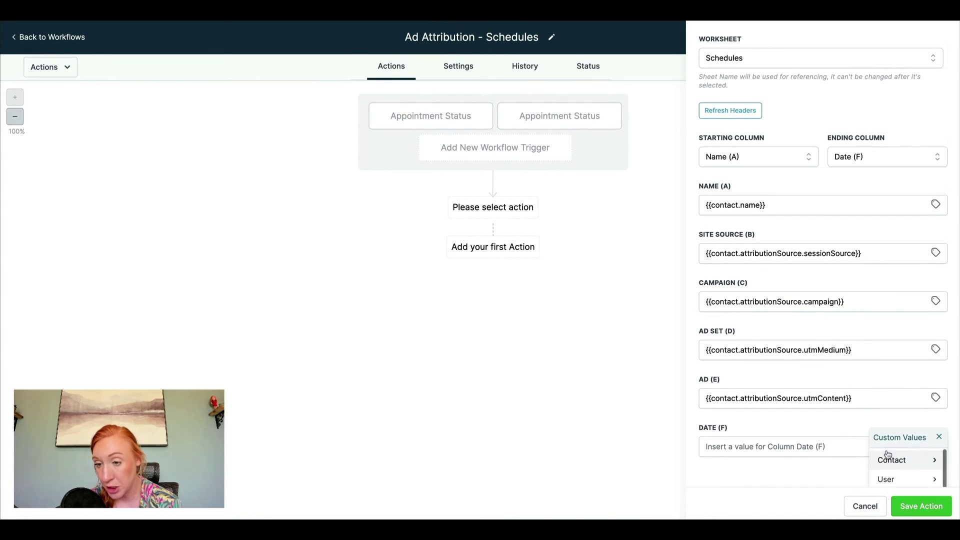
scroll(887, 453, down, 3)
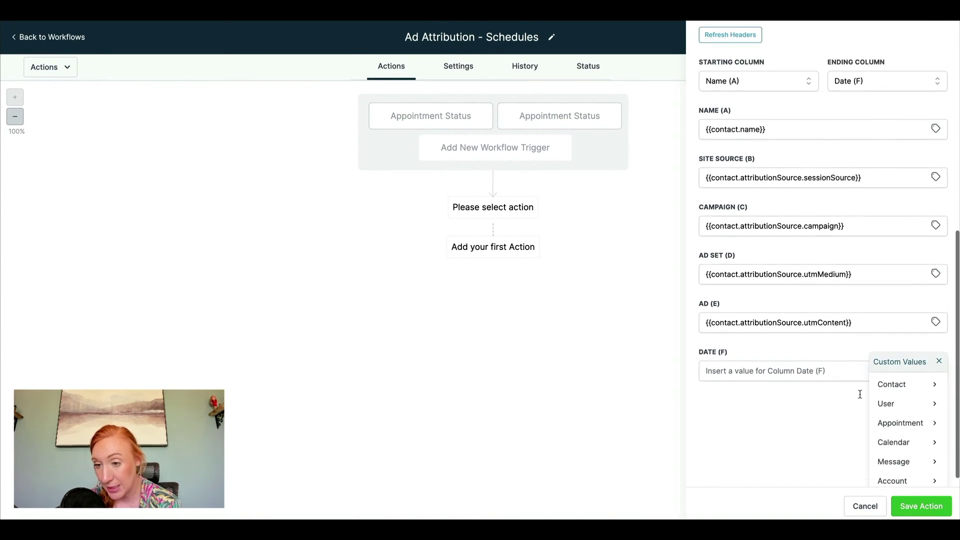
click(916, 425)
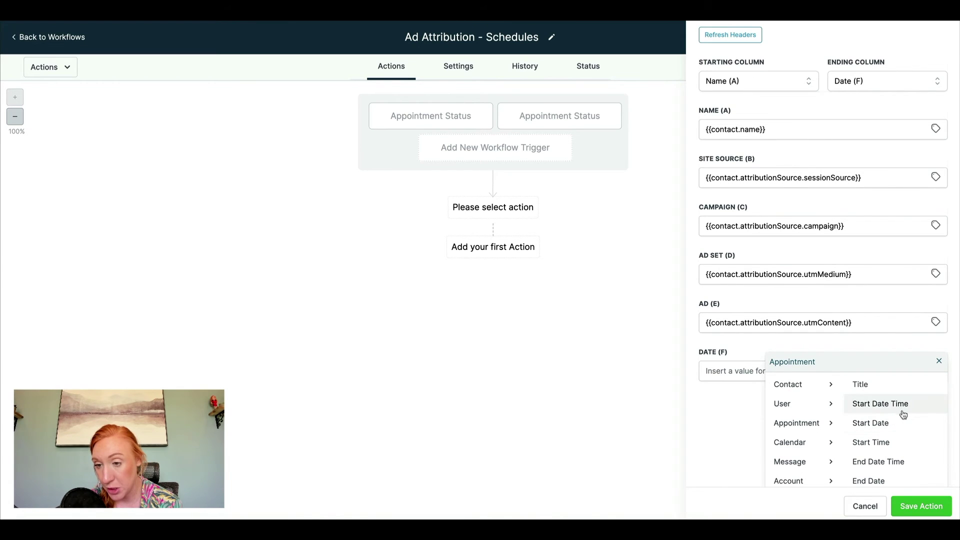
click(887, 423)
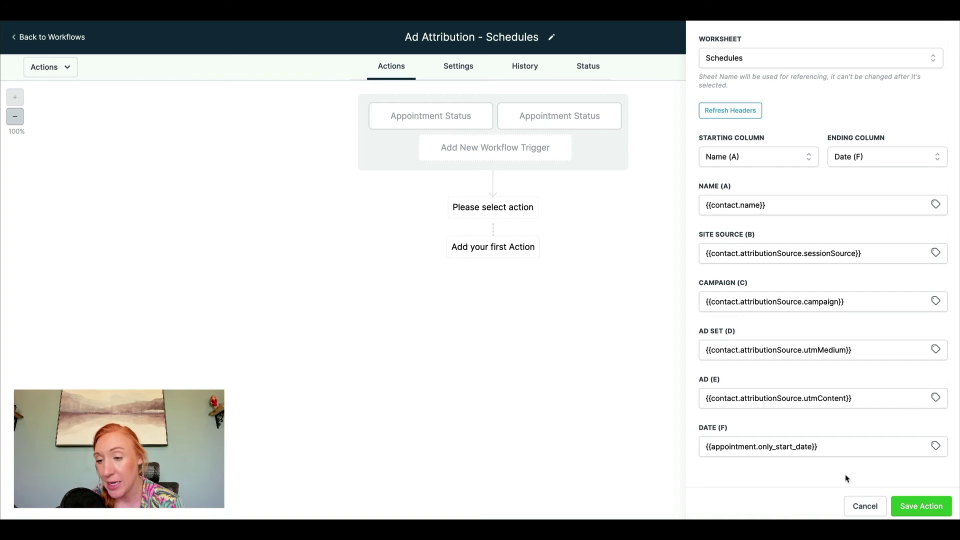
Save the Create Spreadsheet Row action and the workflow, then publish it.
click(907, 510)
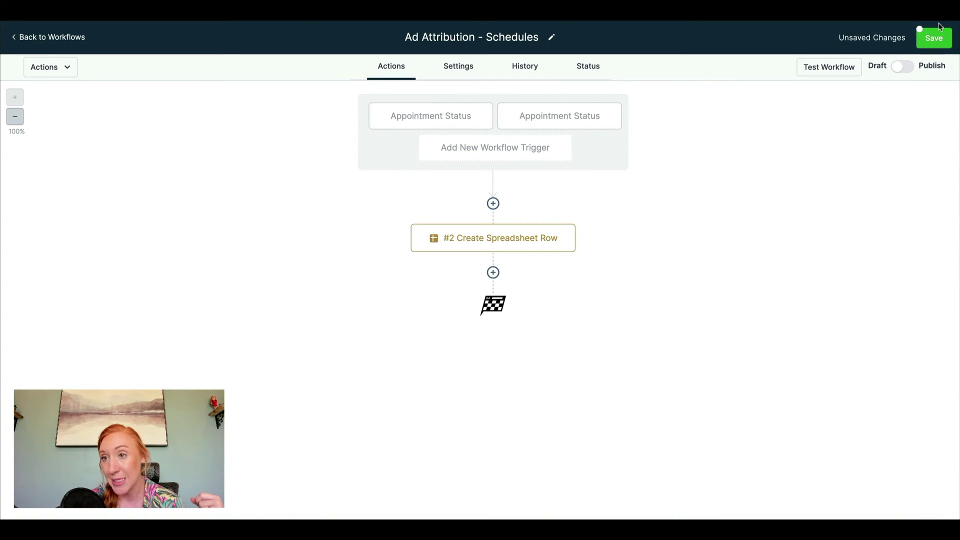
click(933, 40)
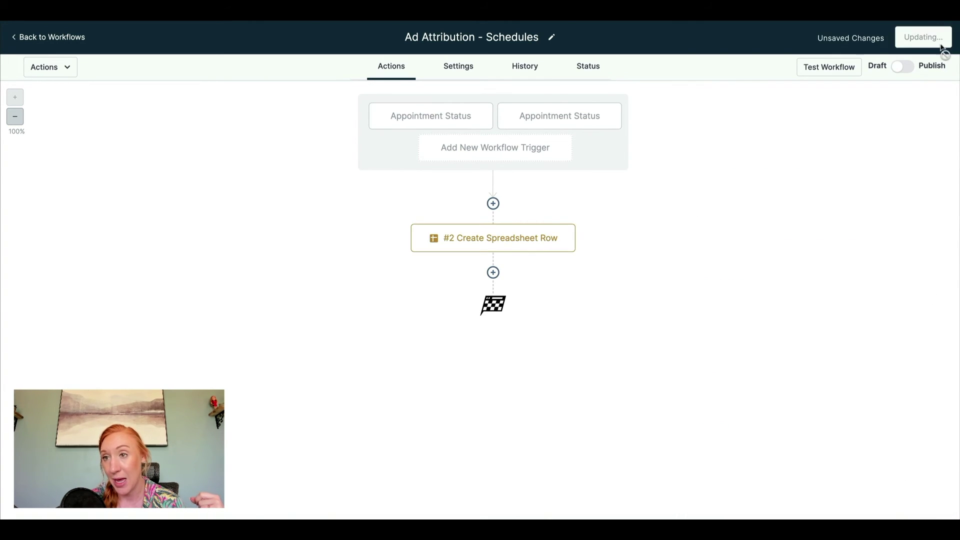
click(905, 70)
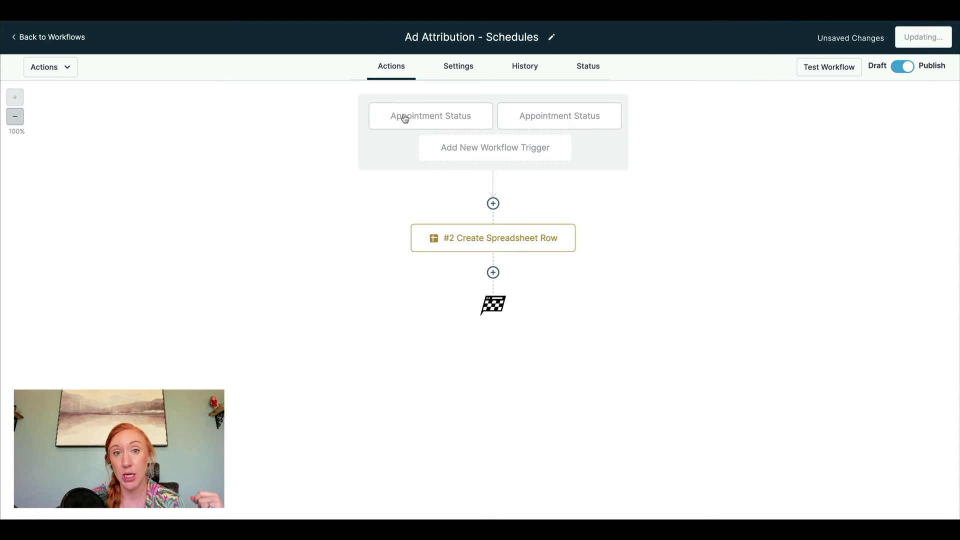